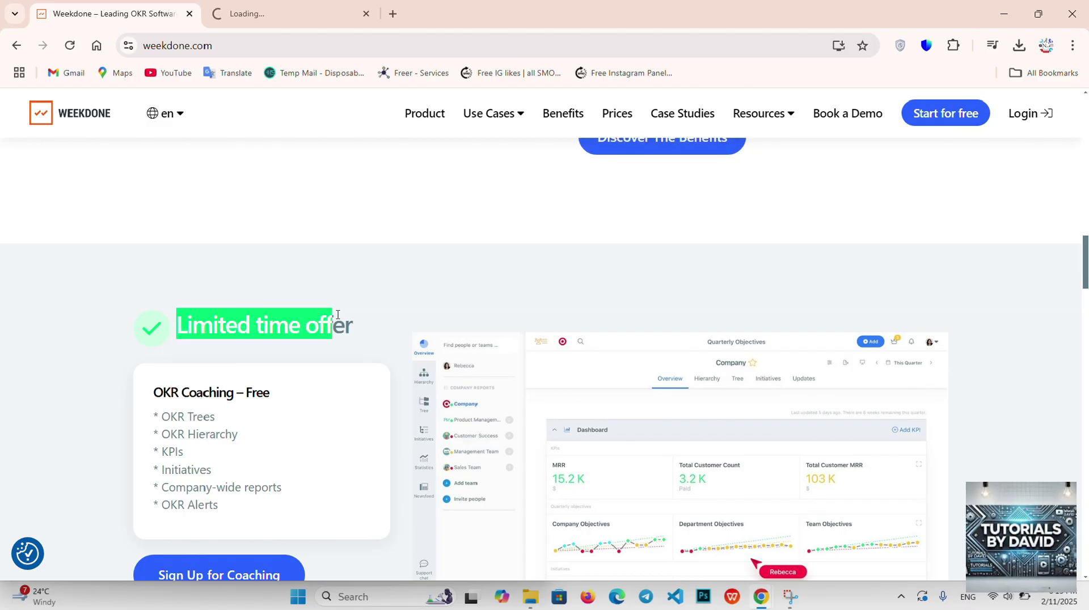
Step: Scroll the homepage down past the offer heading to the Tools to Empower and Engage section
click(337, 316)
scroll(336, 318, down, 5)
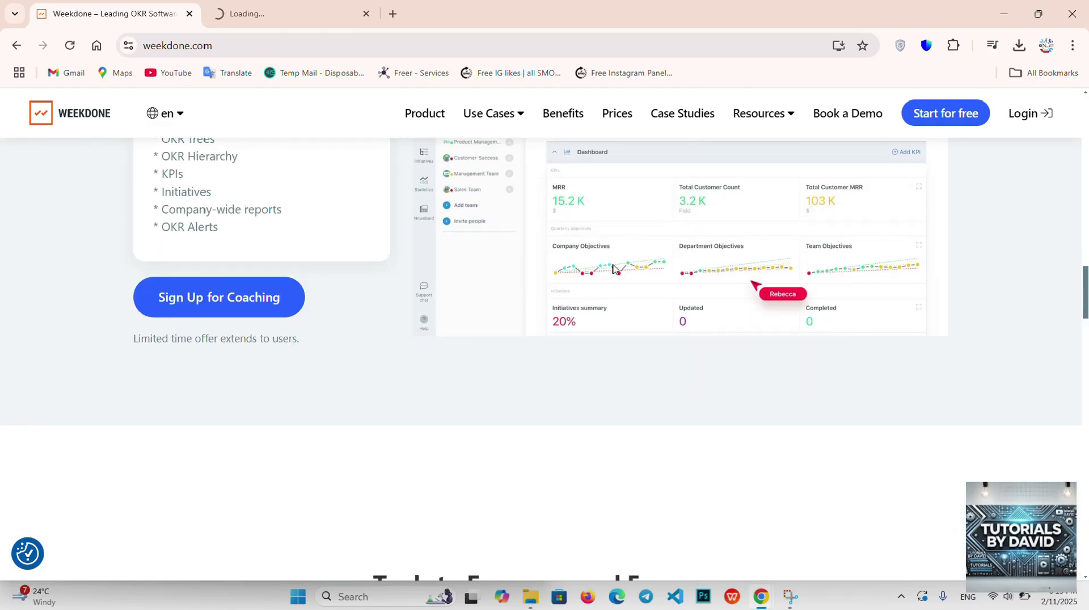
scroll(614, 270, down, 4)
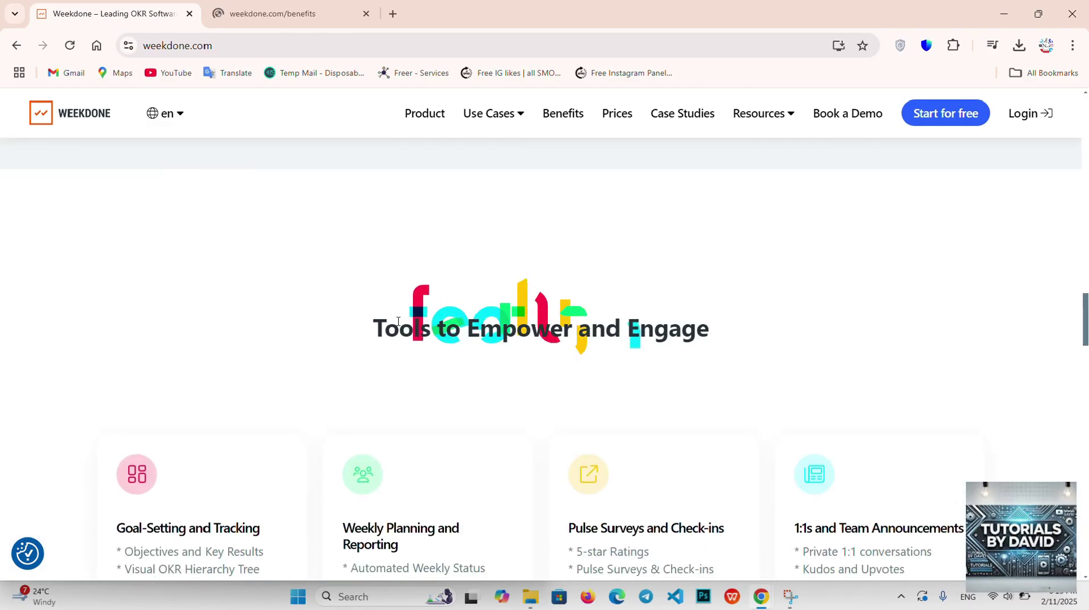
drag(379, 330, 674, 317)
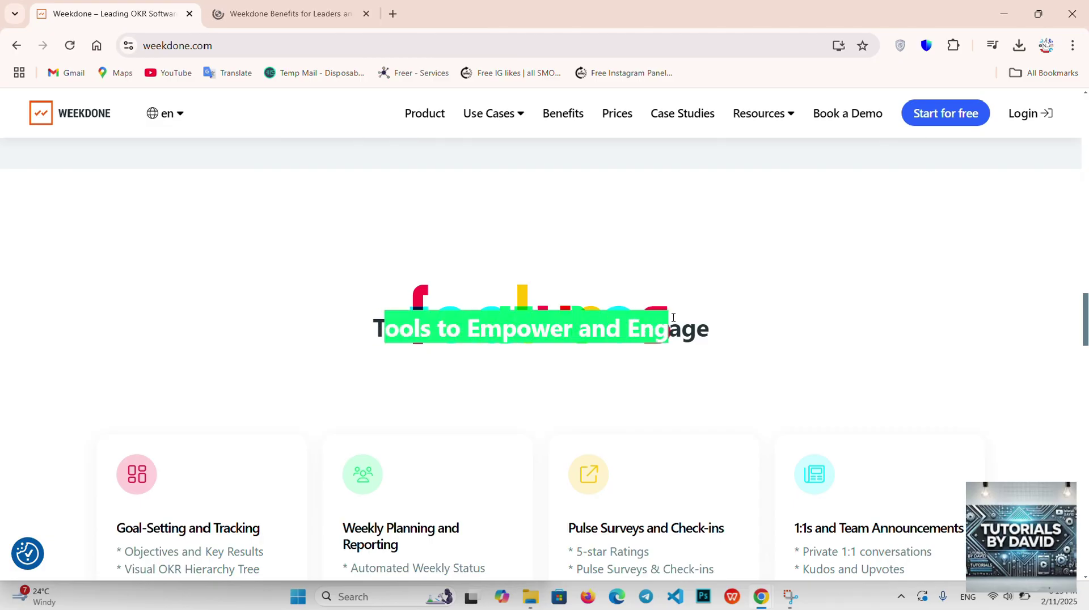
click(673, 317)
scroll(672, 319, up, 1)
scroll(672, 329, down, 8)
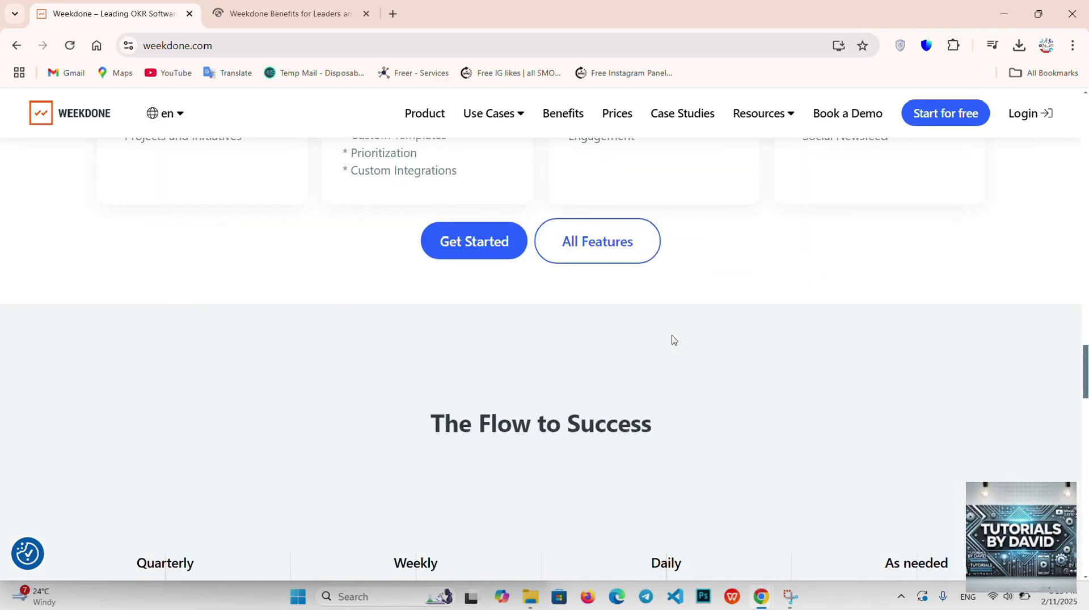
scroll(672, 340, down, 1)
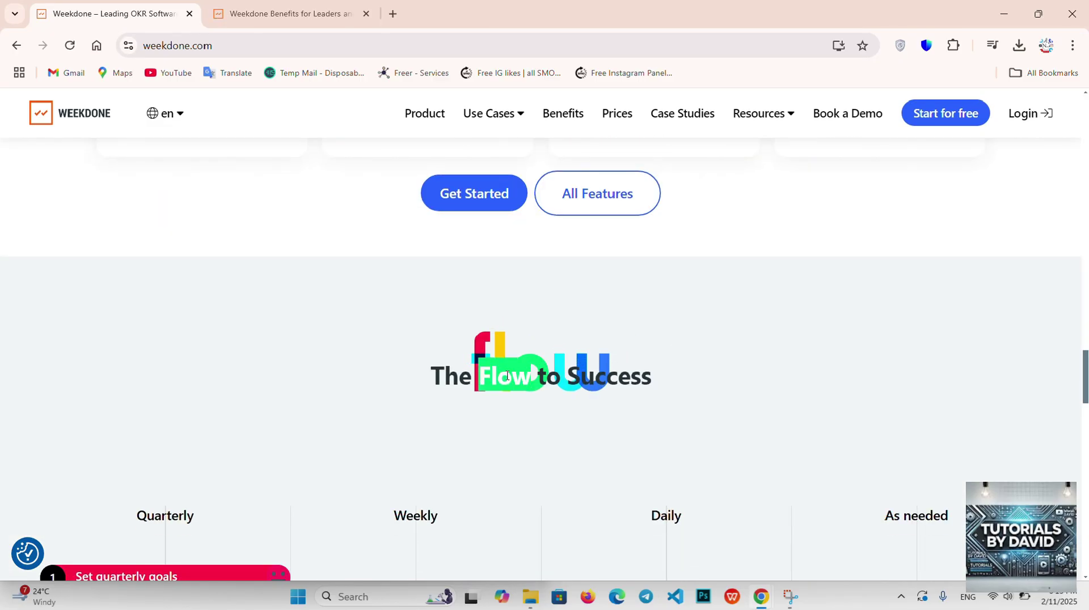
Step: Continue past The Flow to Success timeline and testimonials to the 14 day free trial section
triple_click(506, 375)
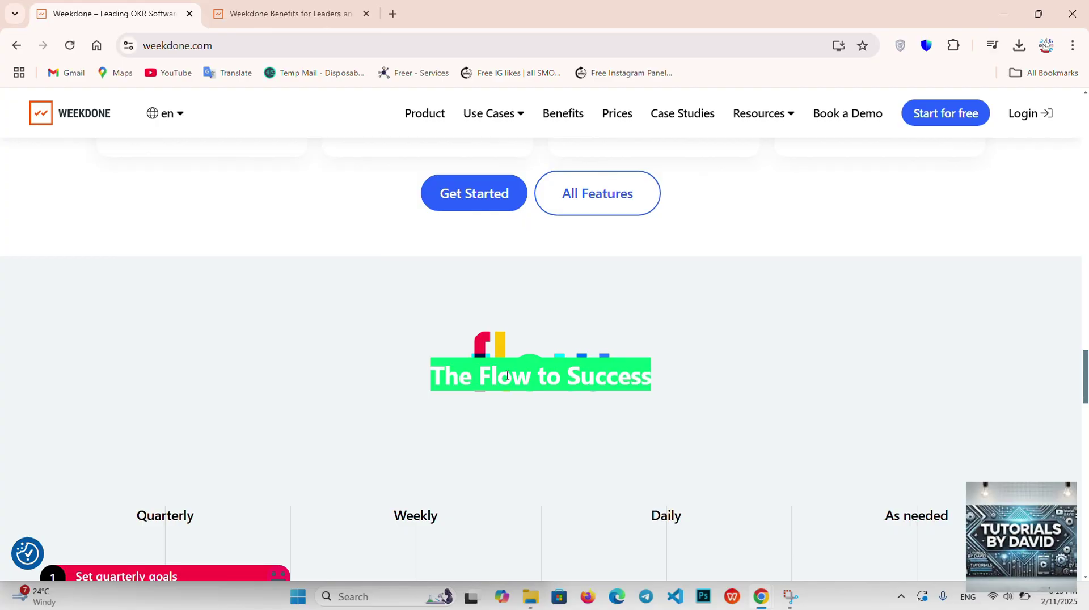
click(507, 375)
scroll(542, 420, down, 5)
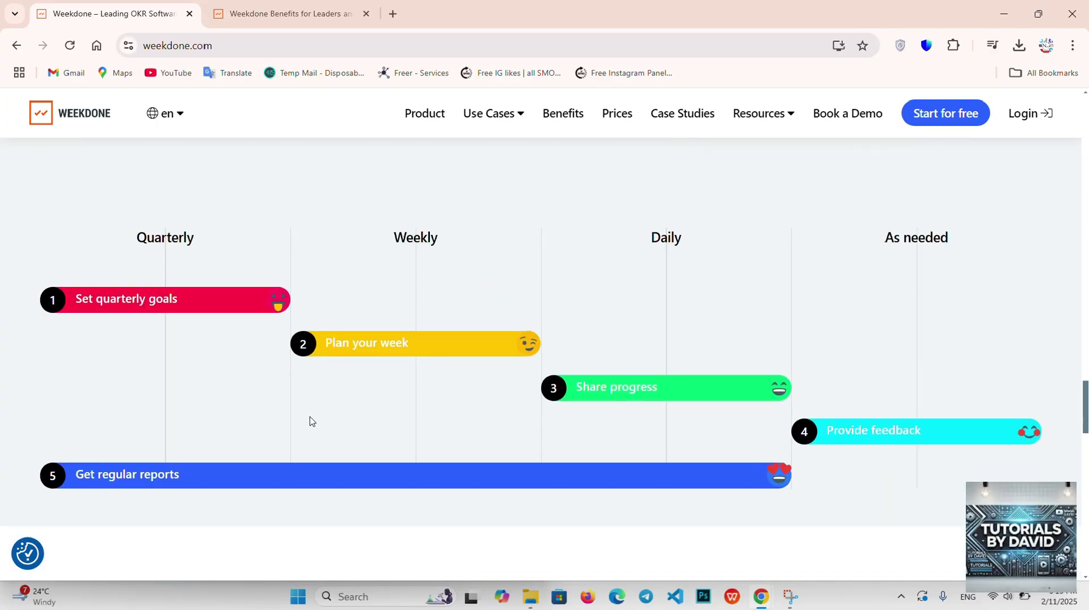
drag(211, 307, 579, 376)
click(606, 381)
scroll(633, 499, down, 7)
scroll(633, 502, down, 1)
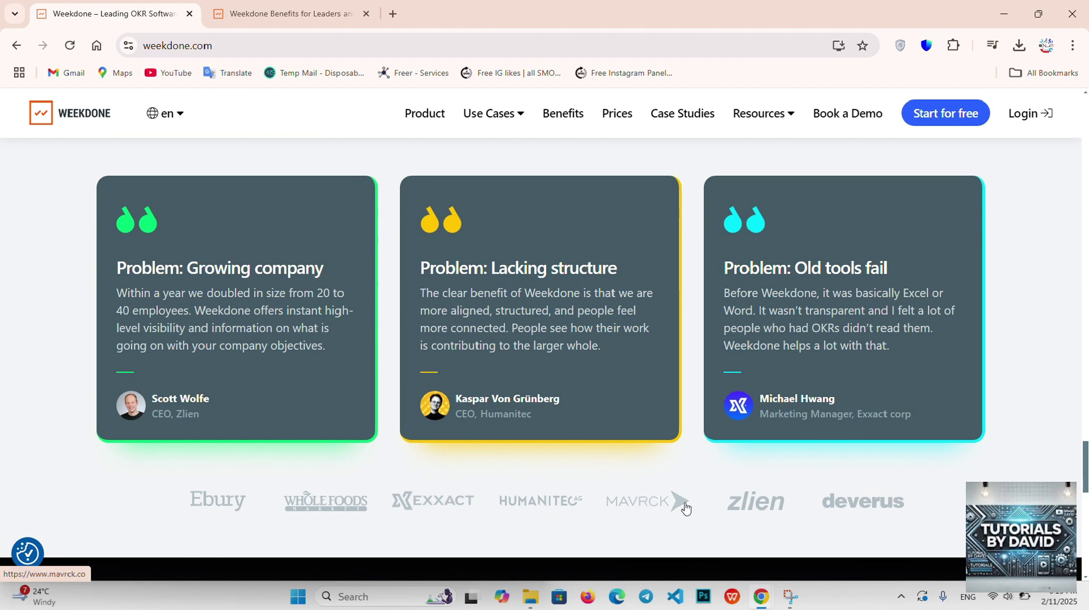
scroll(950, 401, down, 3)
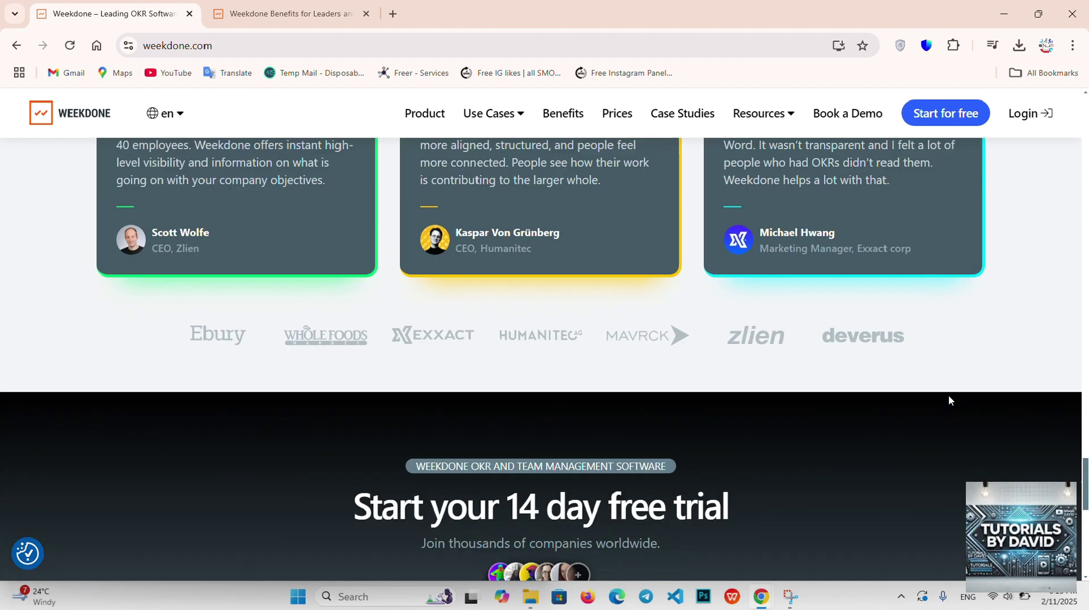
scroll(950, 400, down, 6)
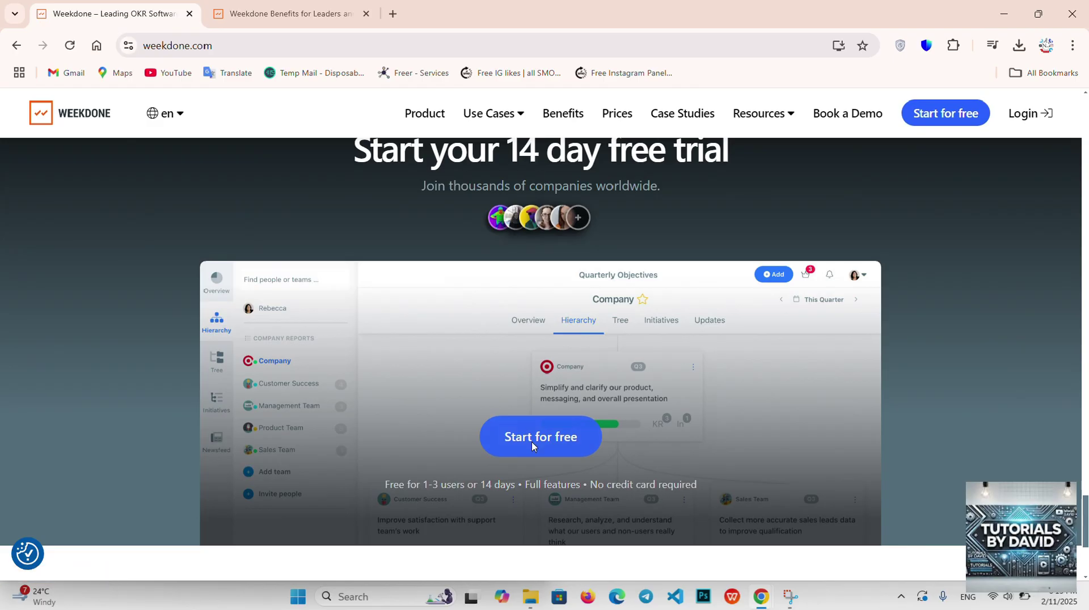
Step: Open the free sign-up page in a new tab and rearrange the Weekdone Benefits tab
click(532, 447)
click(437, 4)
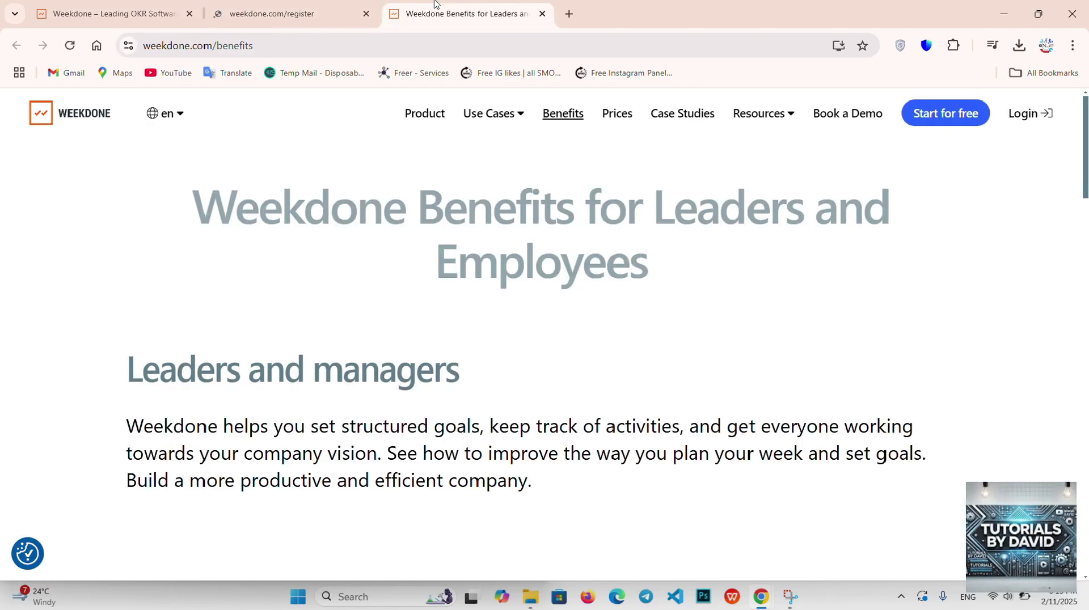
click(295, 4)
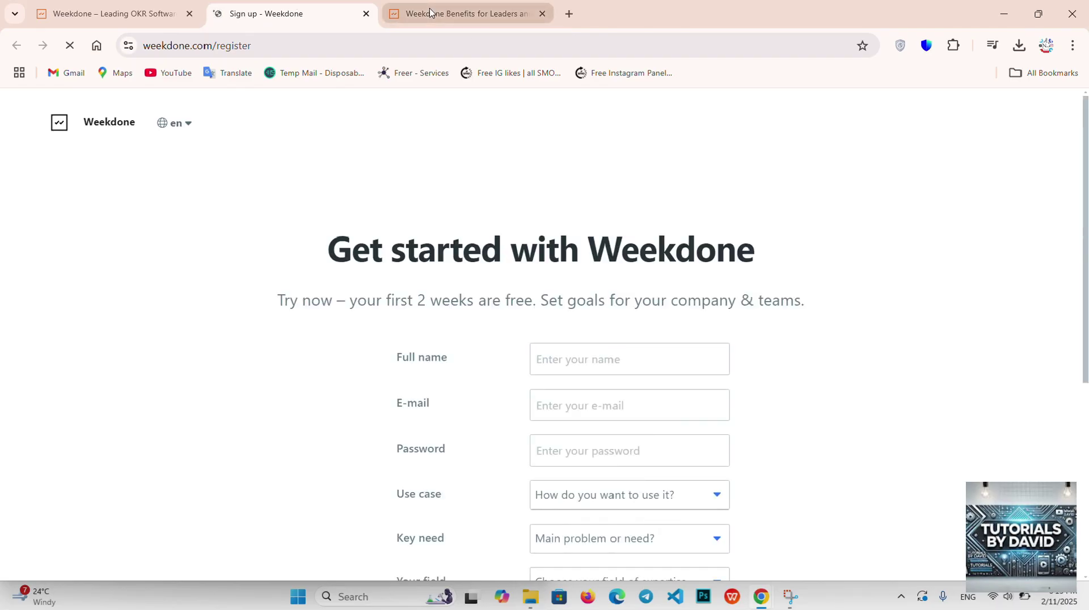
drag(430, 12, 545, 11)
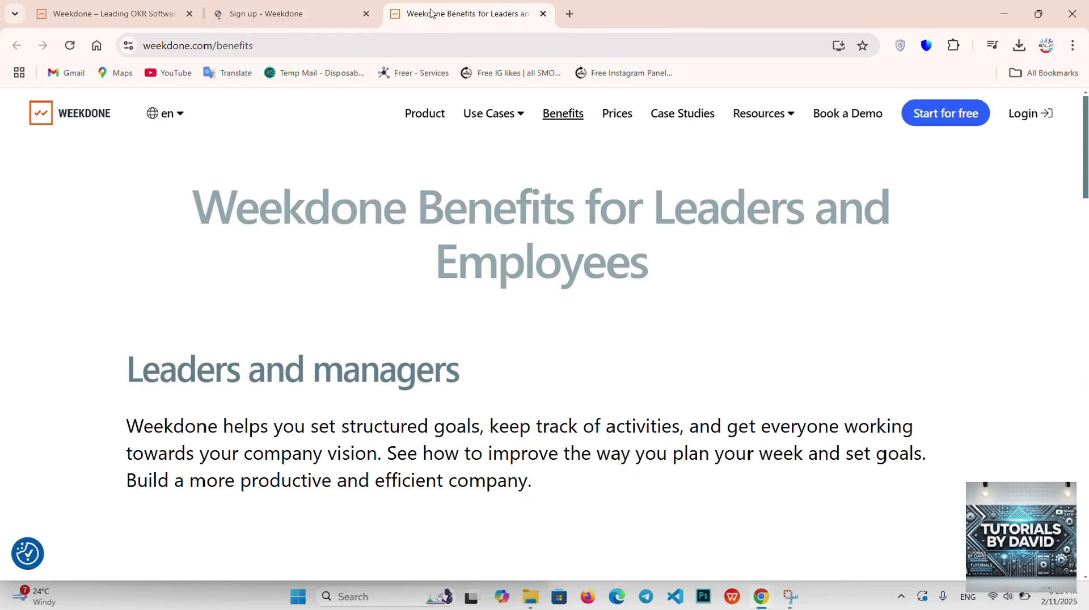
click(284, 14)
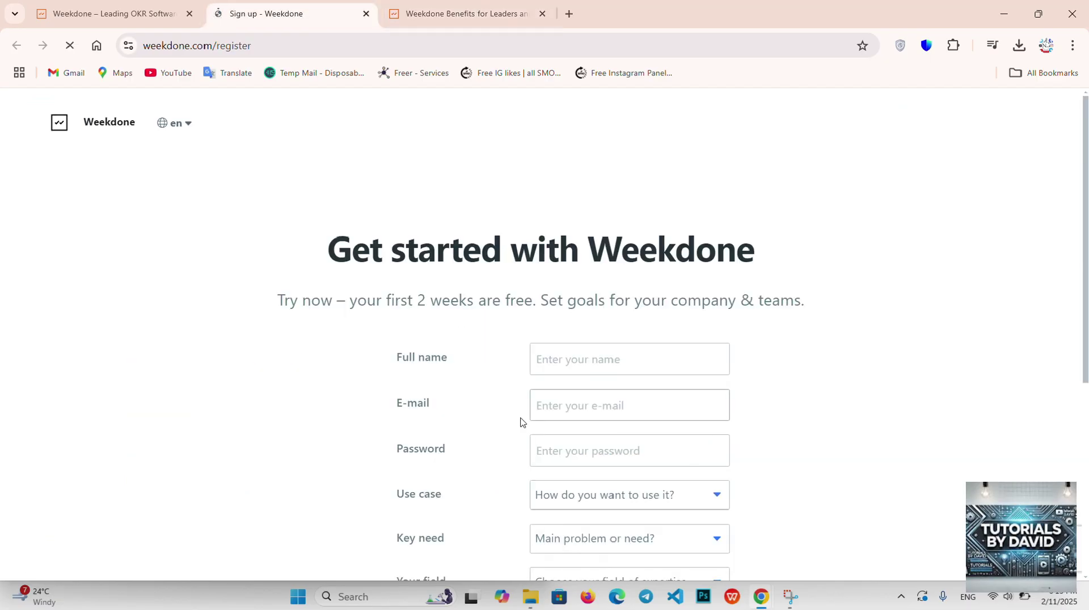
Step: Try the Google sign-up option, then focus the Full name field of the registration form
scroll(520, 423, down, 5)
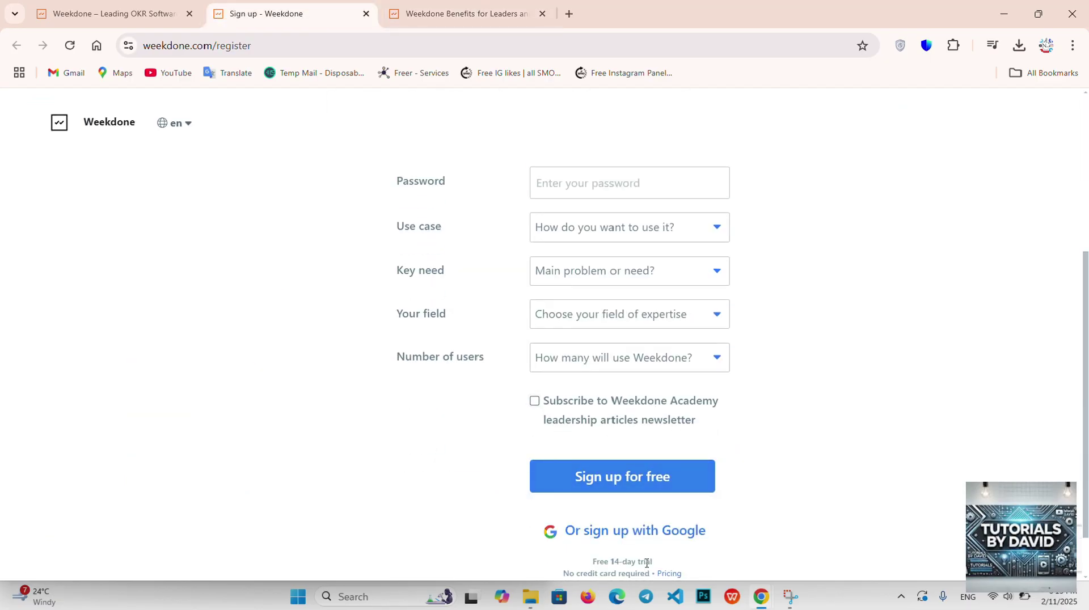
click(662, 545)
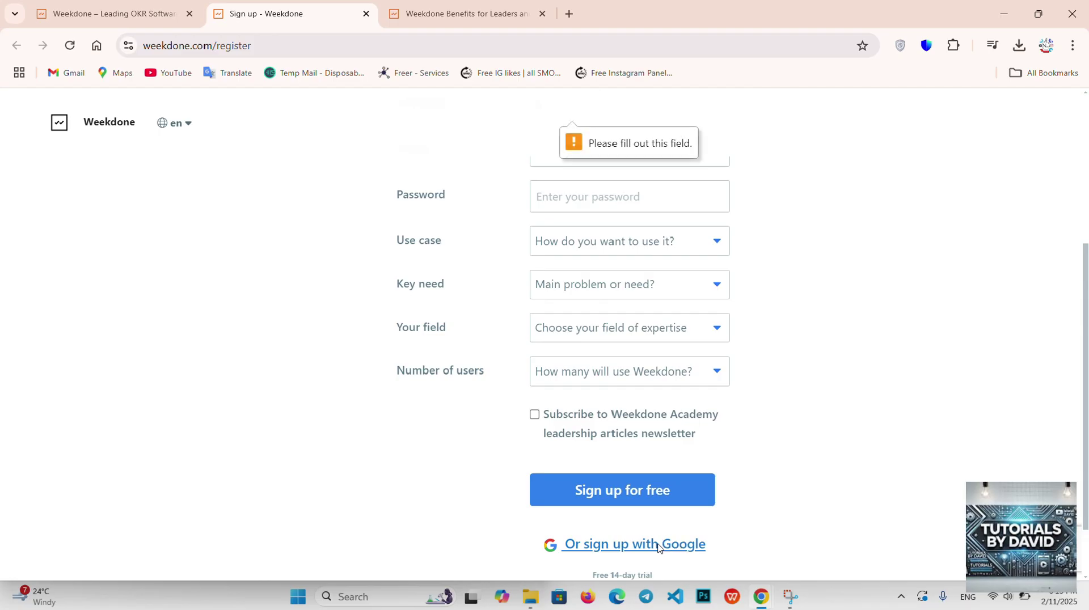
scroll(658, 547, down, 1)
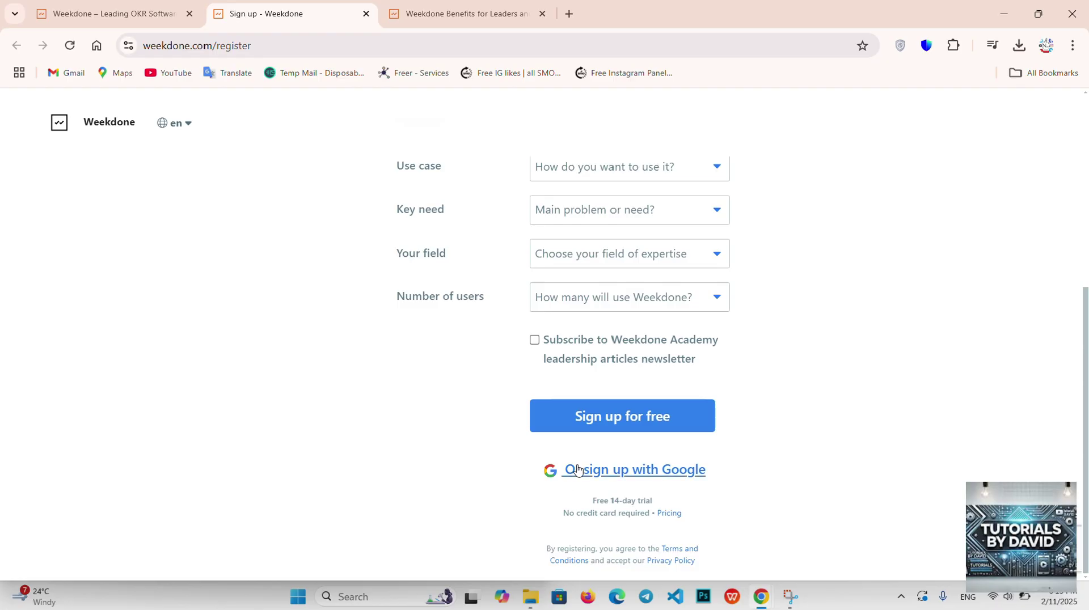
click(579, 471)
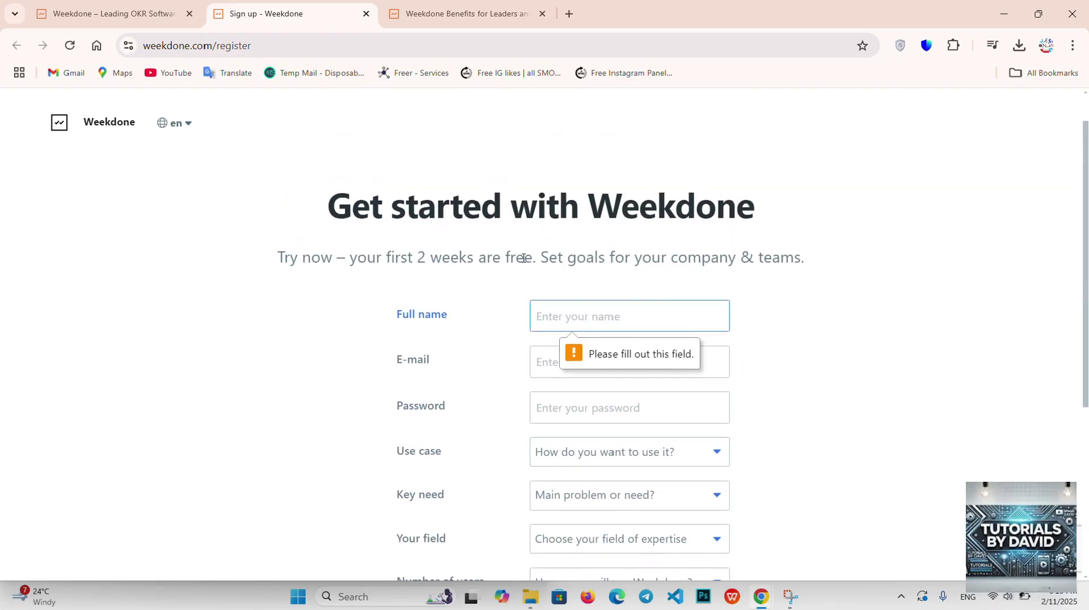
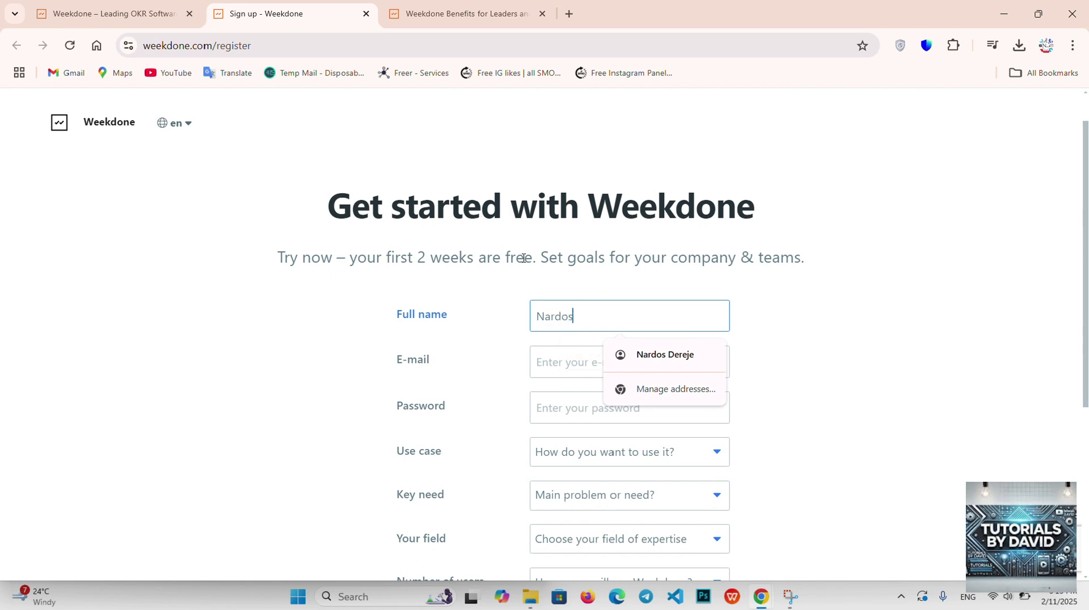
Step: Enter the user's full name, fill the saved e-mail address and accept a generated strong password
click(709, 368)
scroll(796, 413, down, 5)
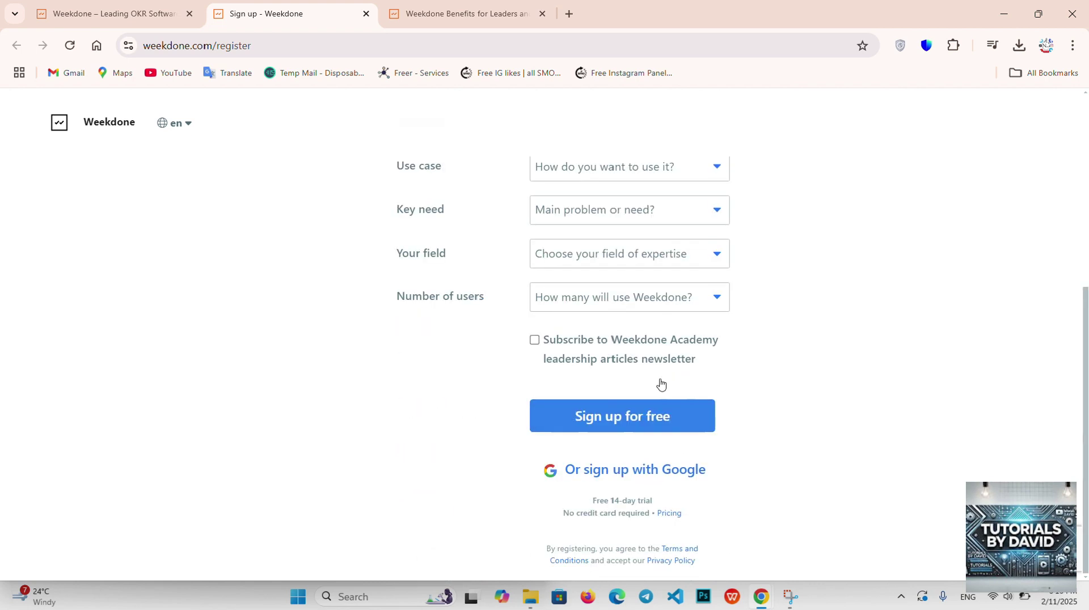
click(619, 472)
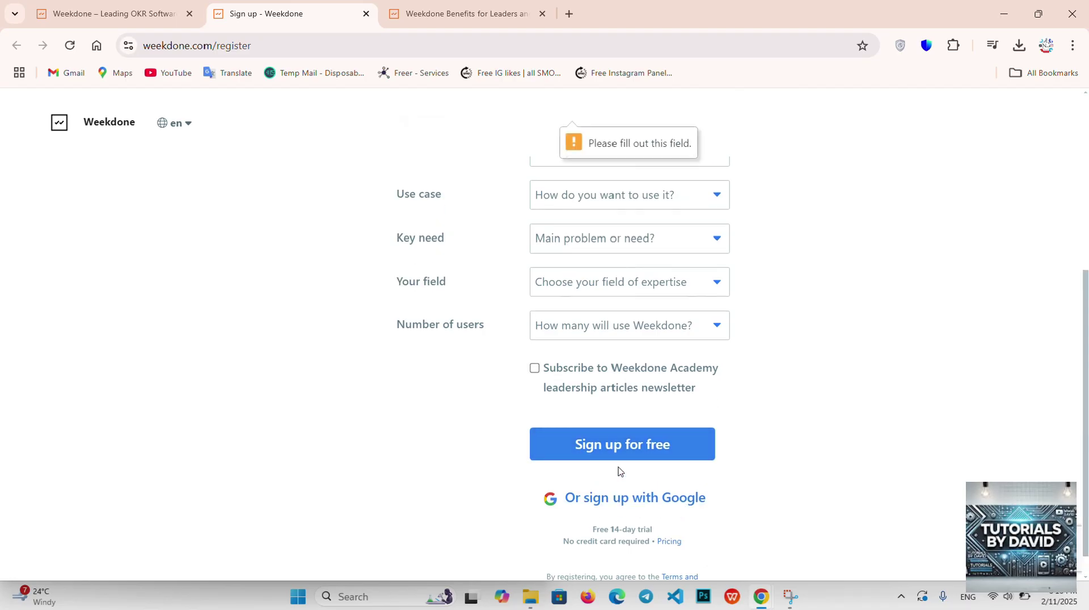
scroll(652, 319, up, 5)
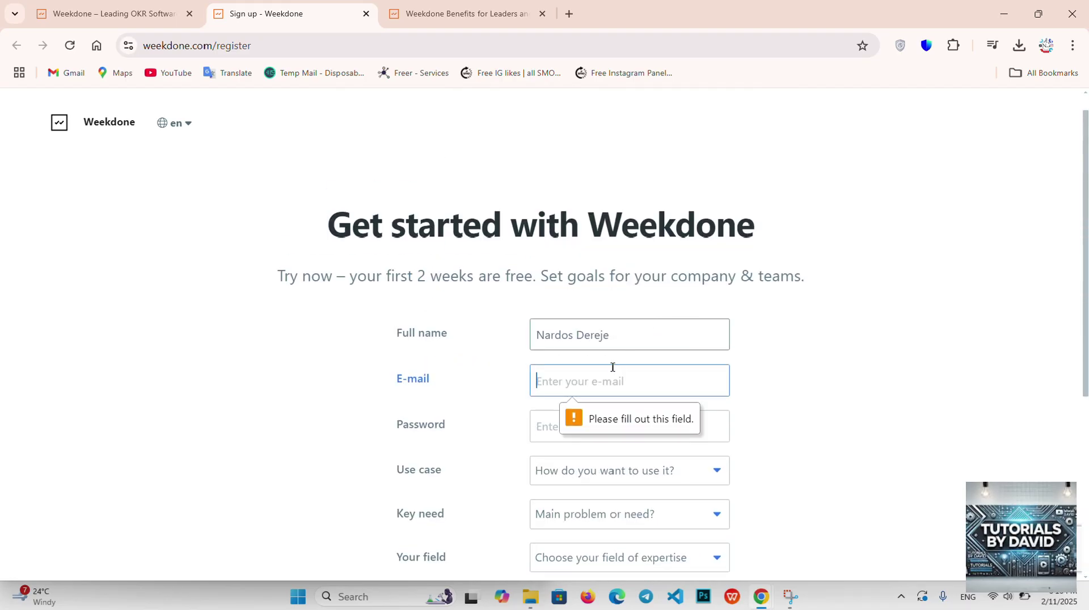
text(Nardos)
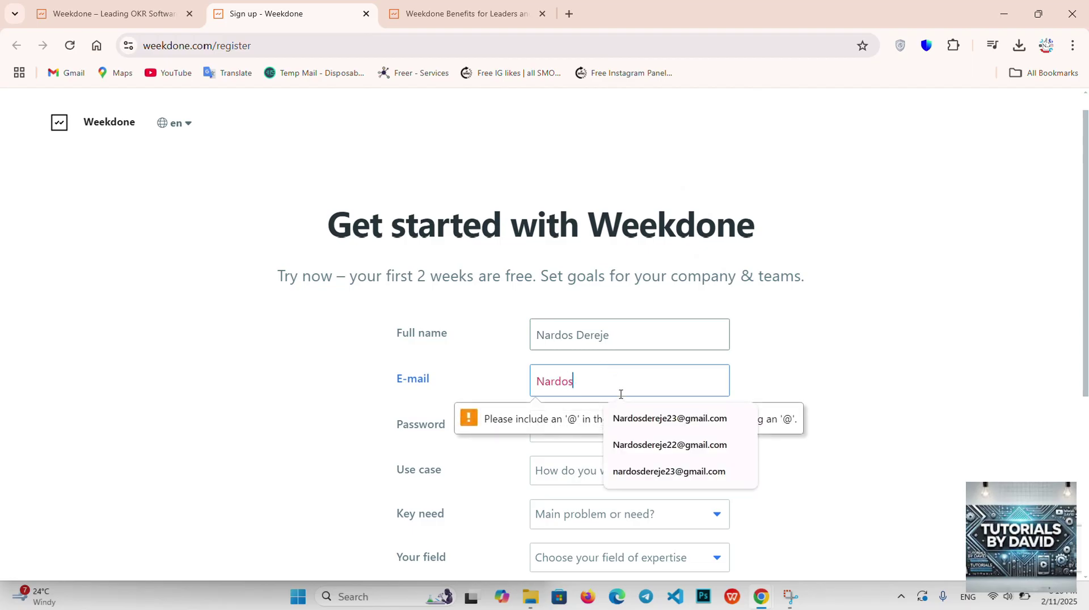
click(649, 424)
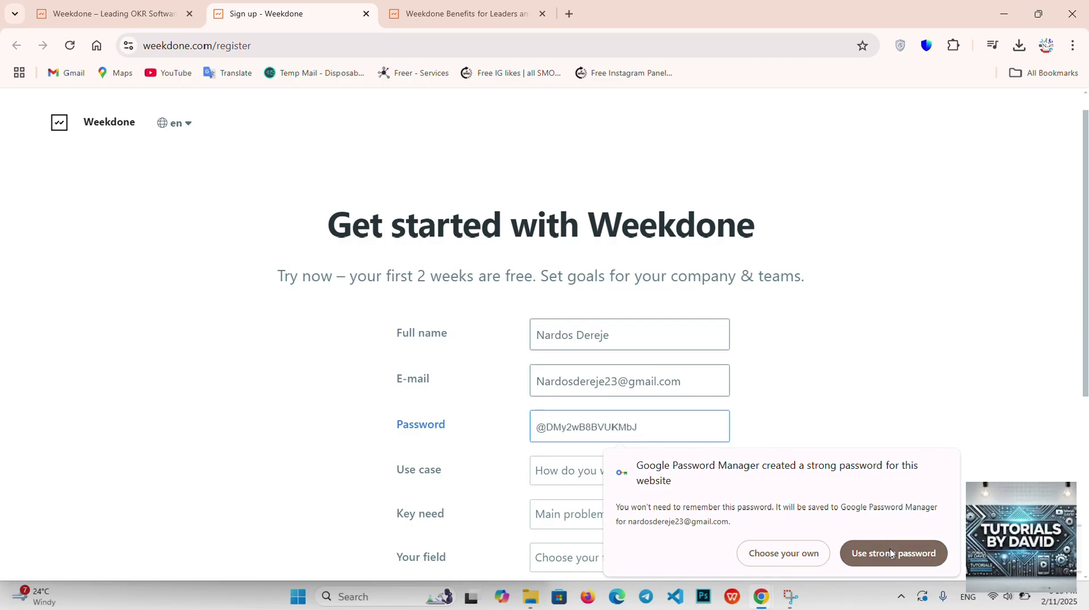
click(890, 554)
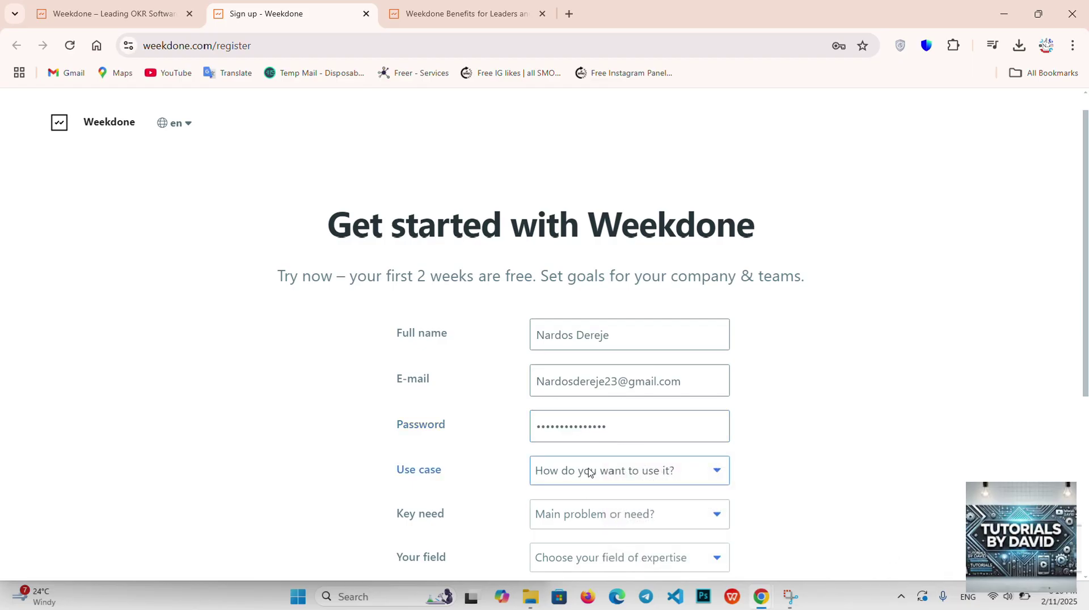
Step: Choose Personal productivity as the use case and Growing team or company as the key need
click(590, 473)
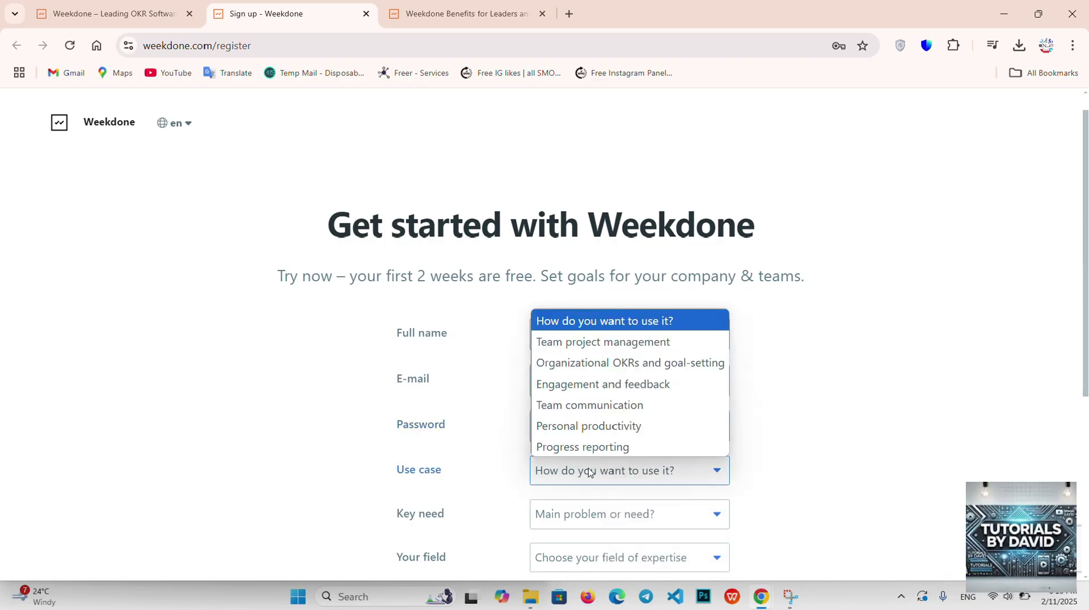
click(606, 425)
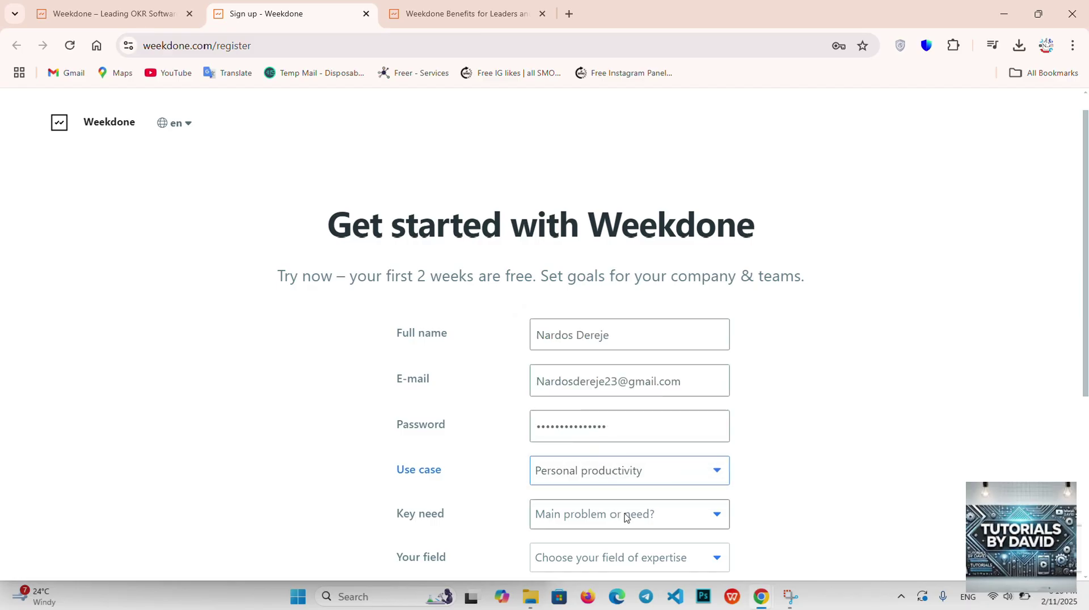
click(626, 516)
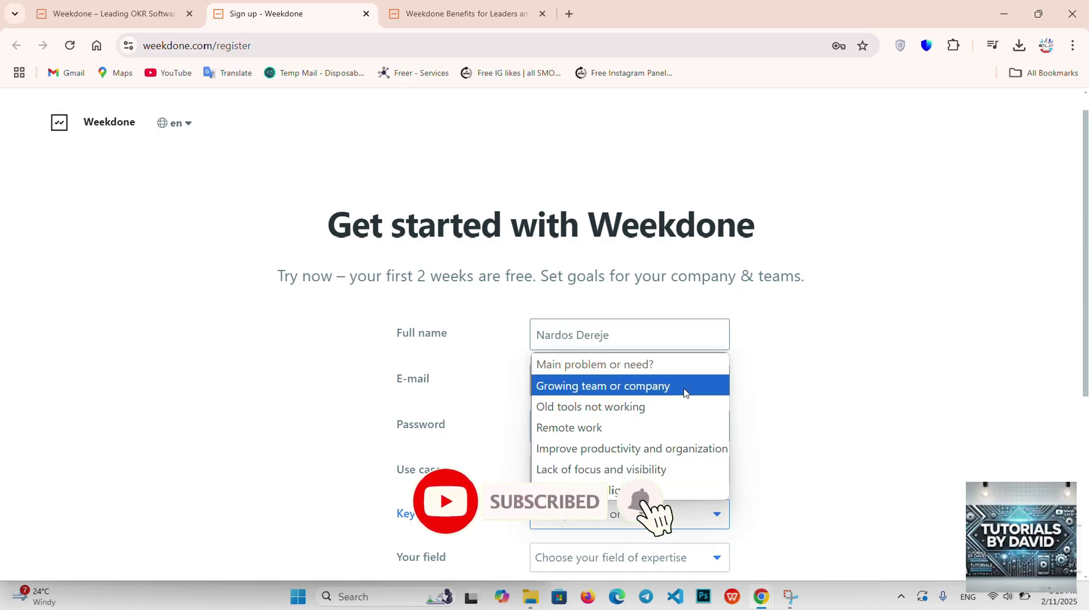
click(684, 392)
scroll(685, 393, down, 2)
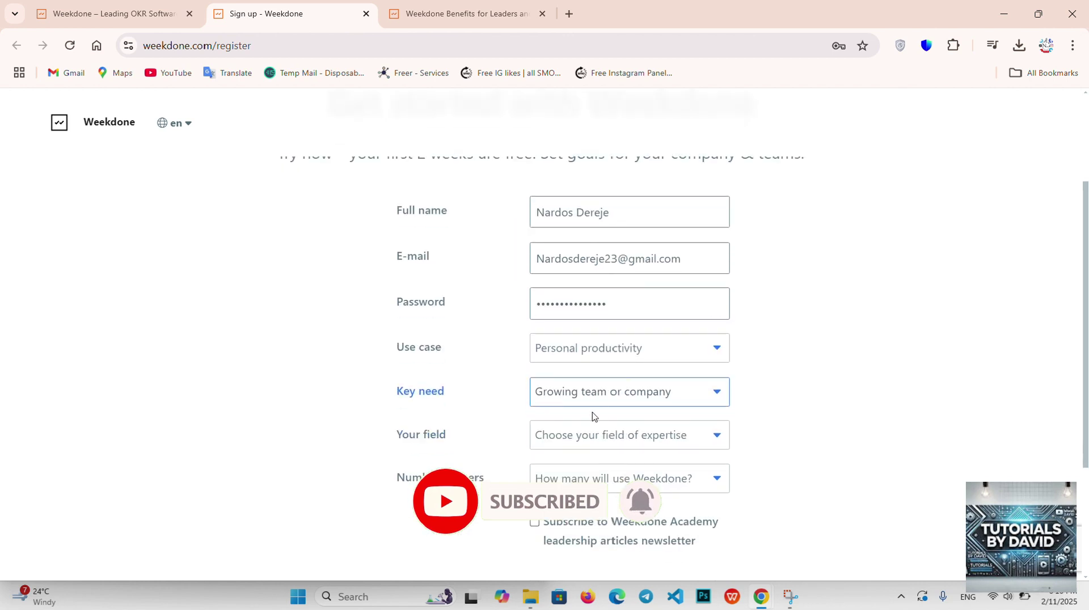
Step: Set the field to Design and users to 1-3, then submit Sign up for free
click(588, 435)
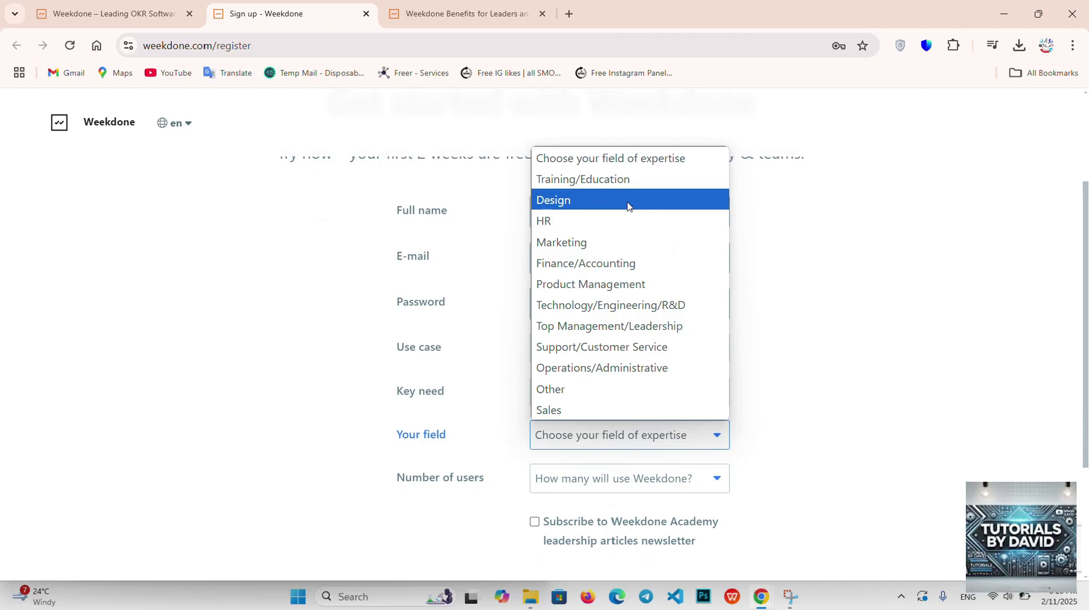
click(627, 206)
click(619, 481)
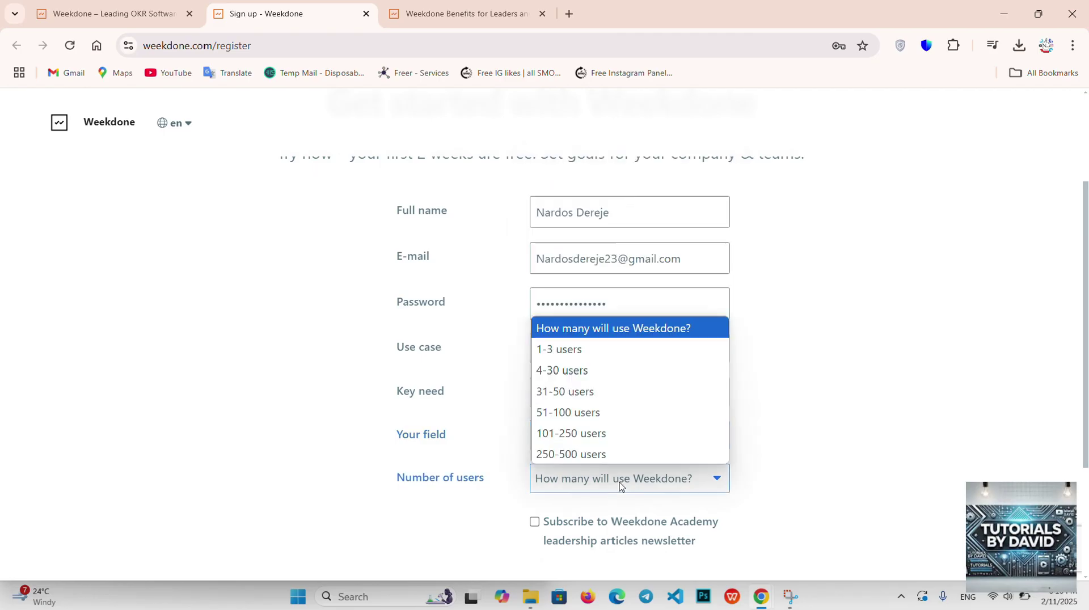
click(557, 349)
scroll(549, 530, down, 3)
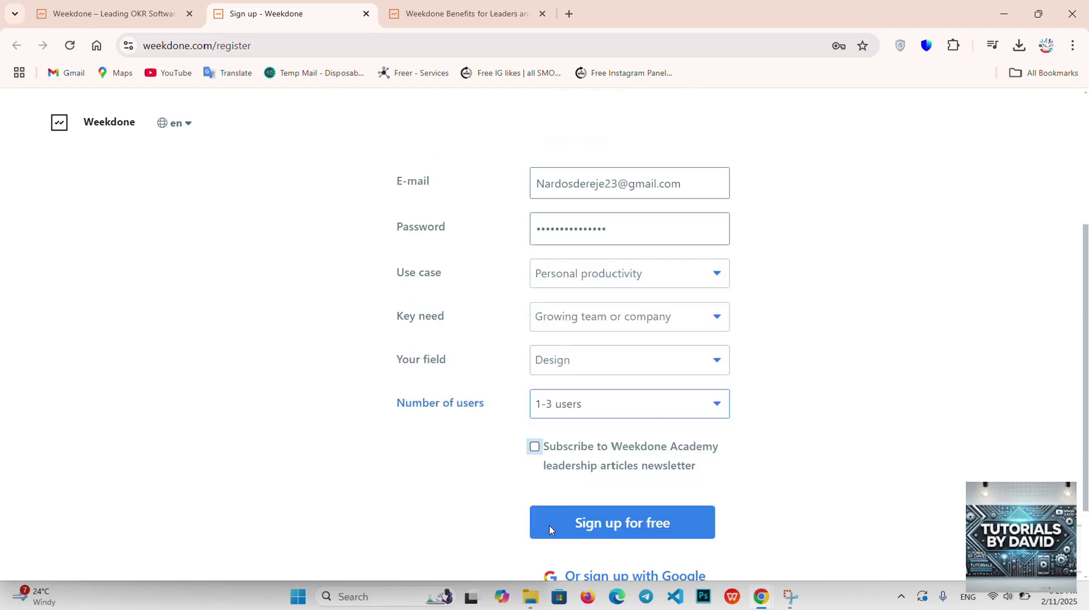
click(608, 419)
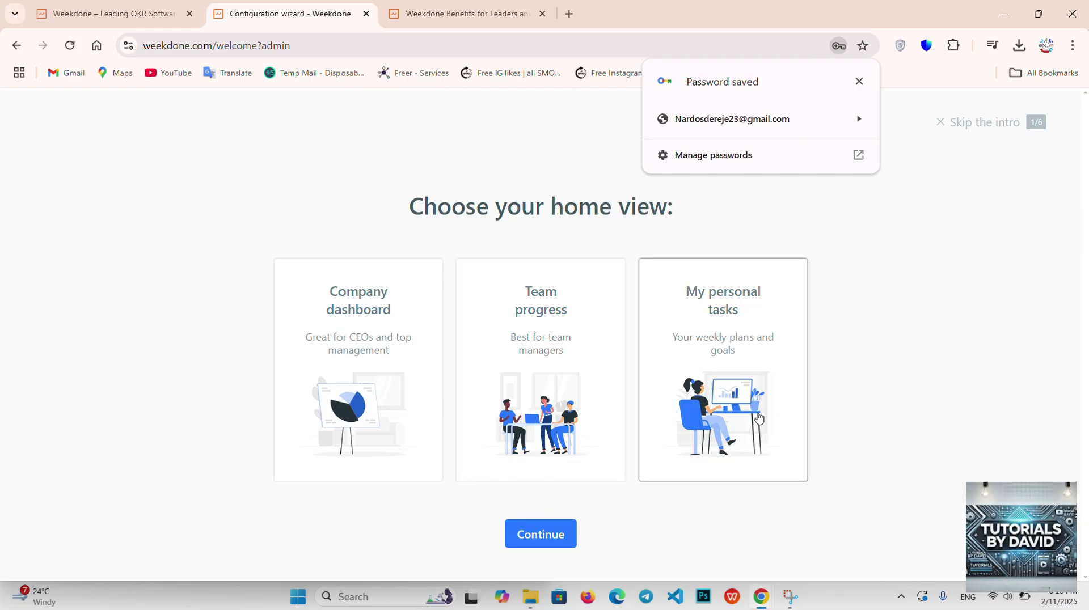
Step: Pick the My personal tasks home view card and close the Password saved popup
click(759, 418)
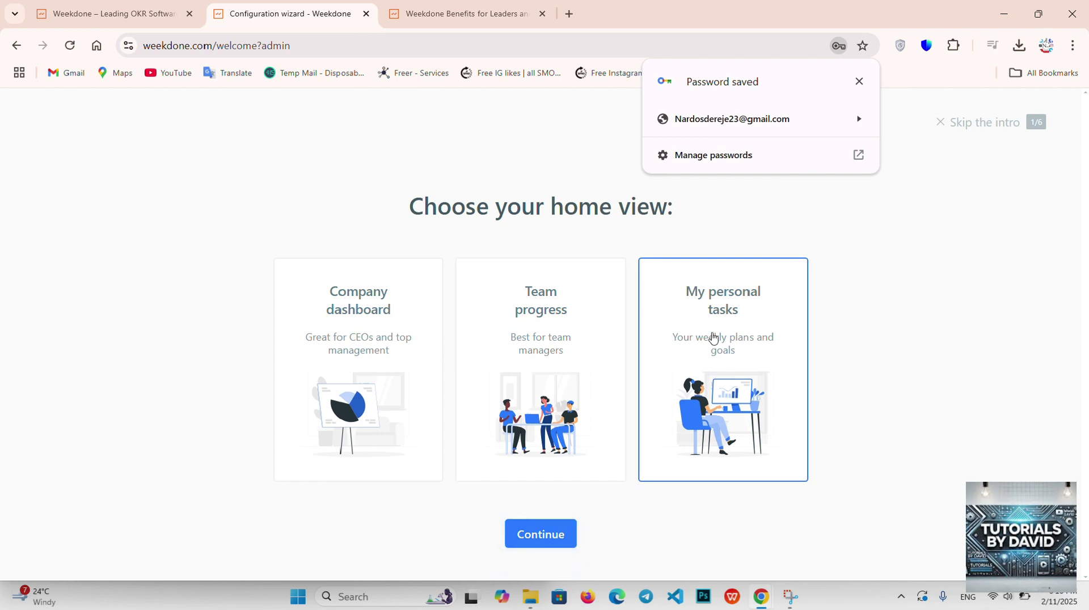
click(859, 82)
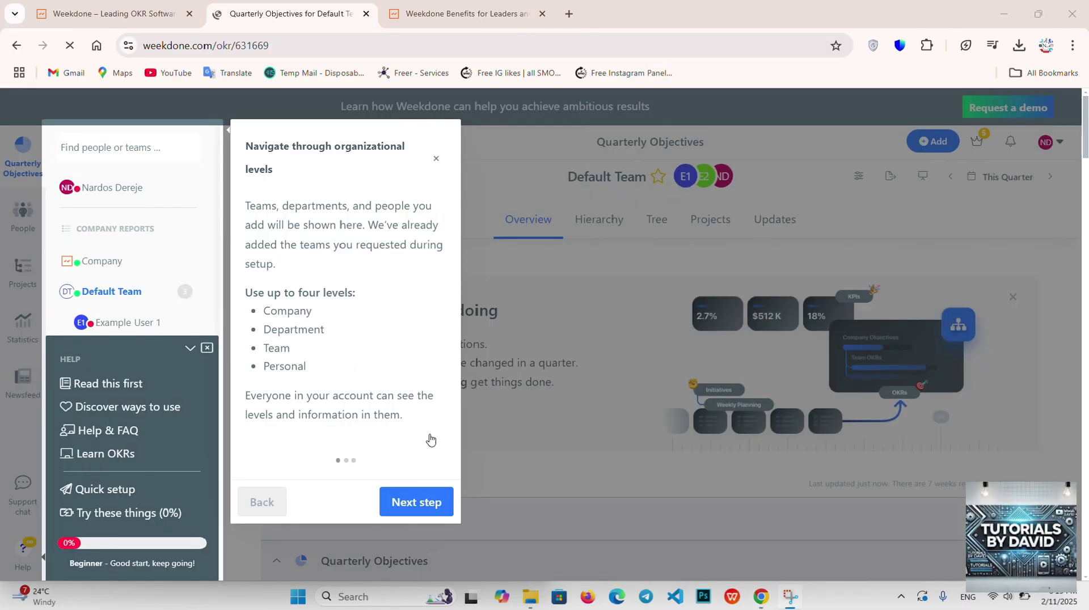
Step: Advance the tour and view the first objective's Projects and weekly plan items
click(415, 502)
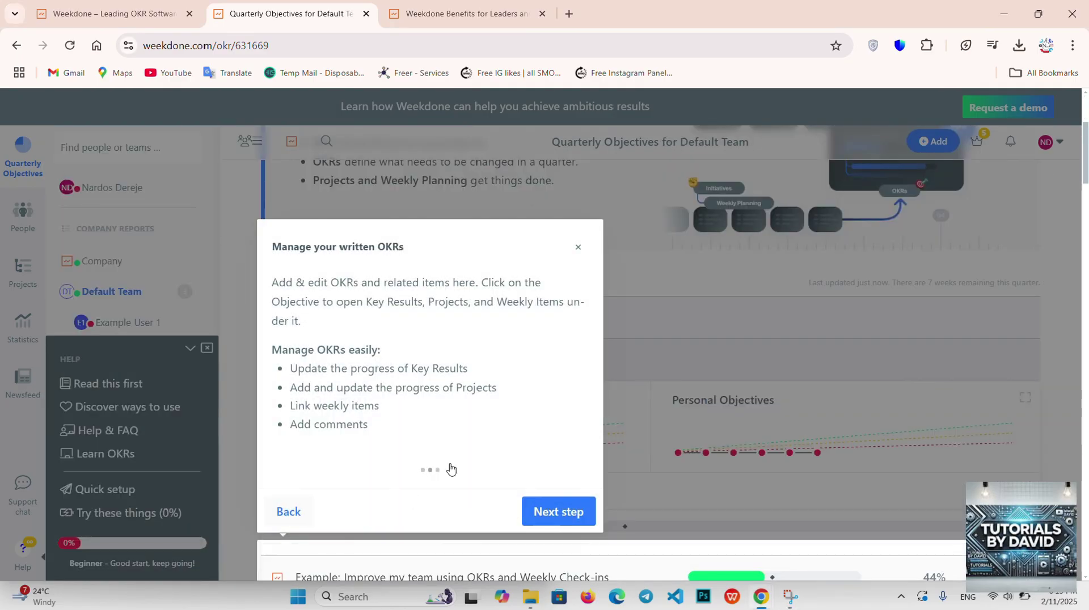
scroll(627, 516, down, 2)
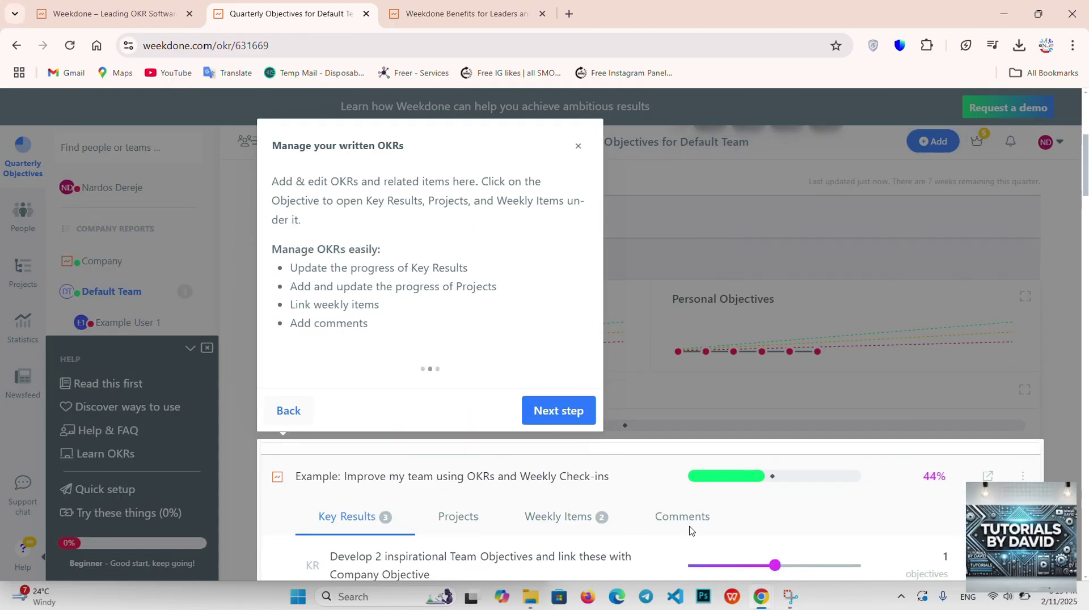
scroll(618, 555, down, 4)
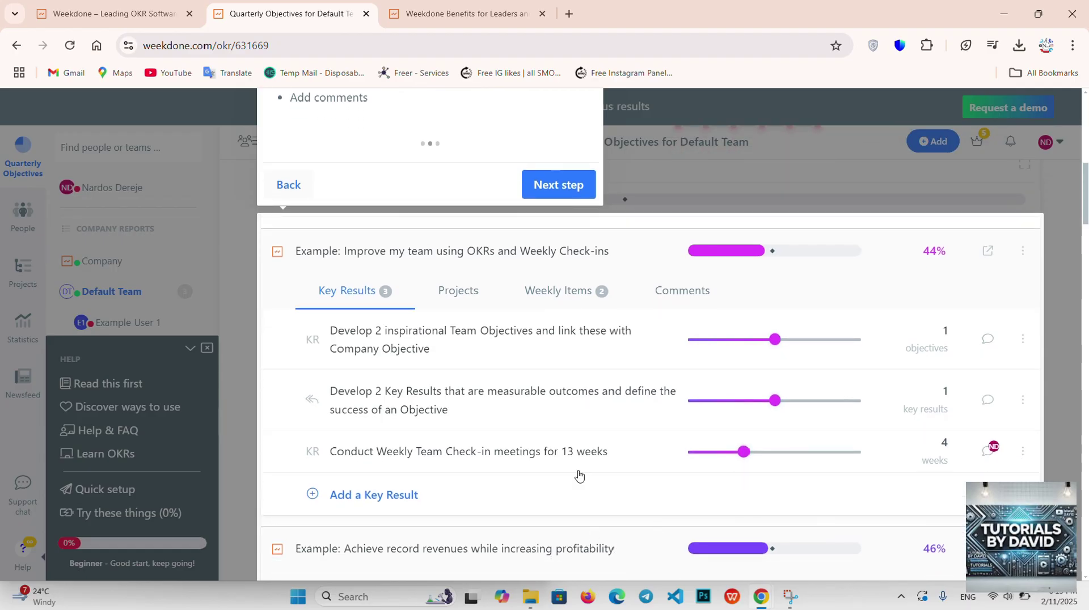
scroll(661, 436, down, 3)
scroll(662, 437, up, 1)
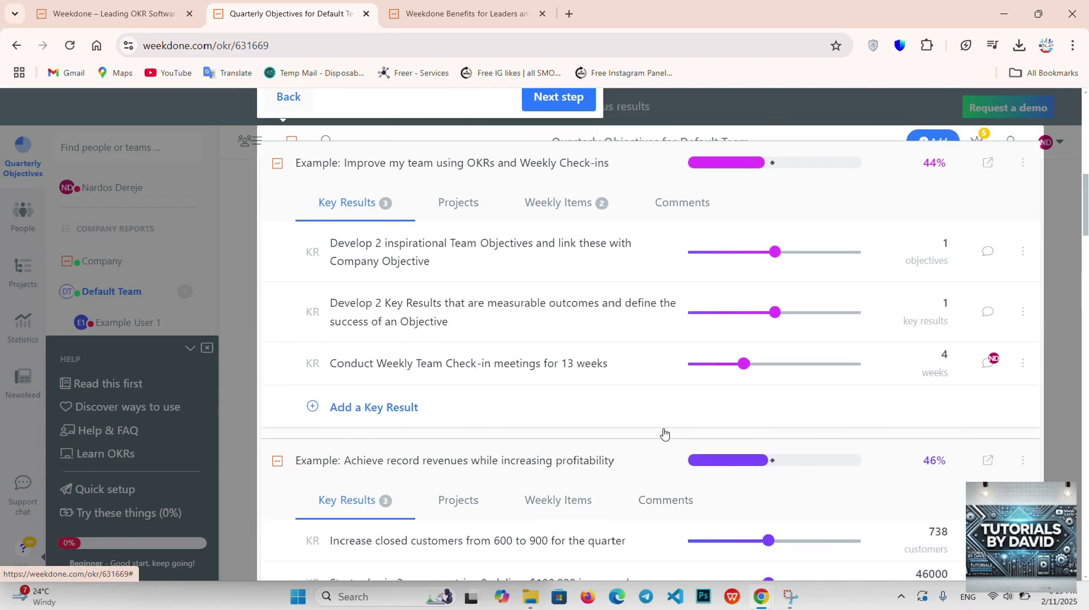
click(454, 207)
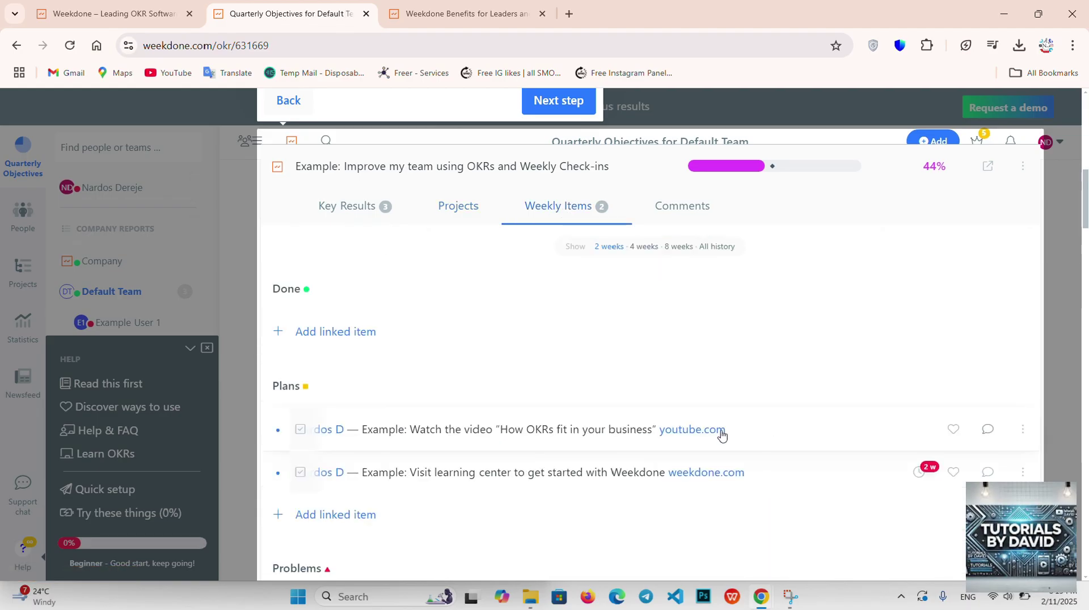
drag(728, 431, 615, 395)
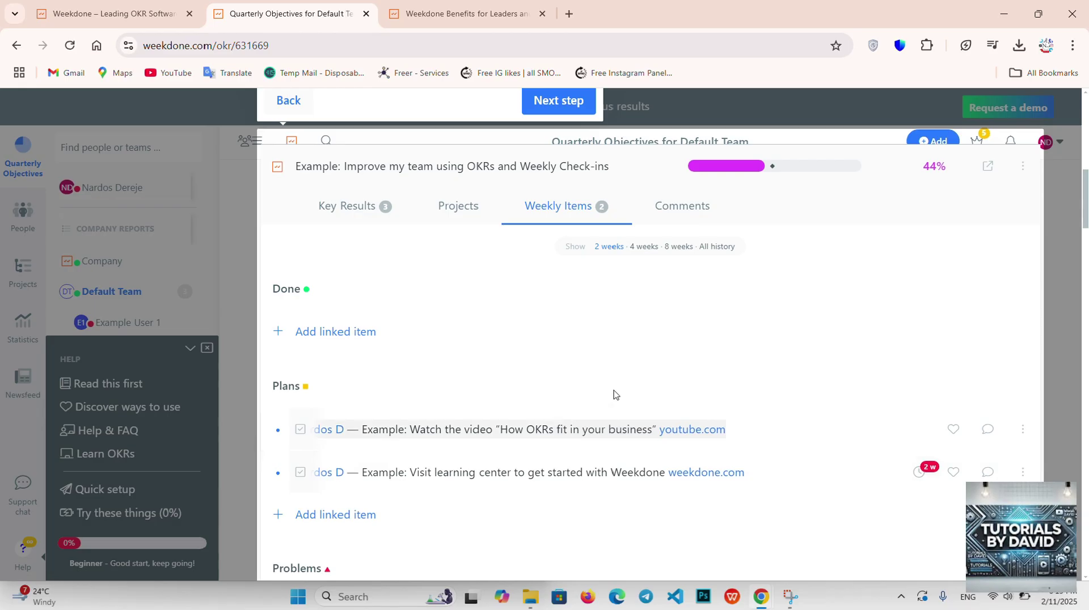
scroll(556, 381, up, 2)
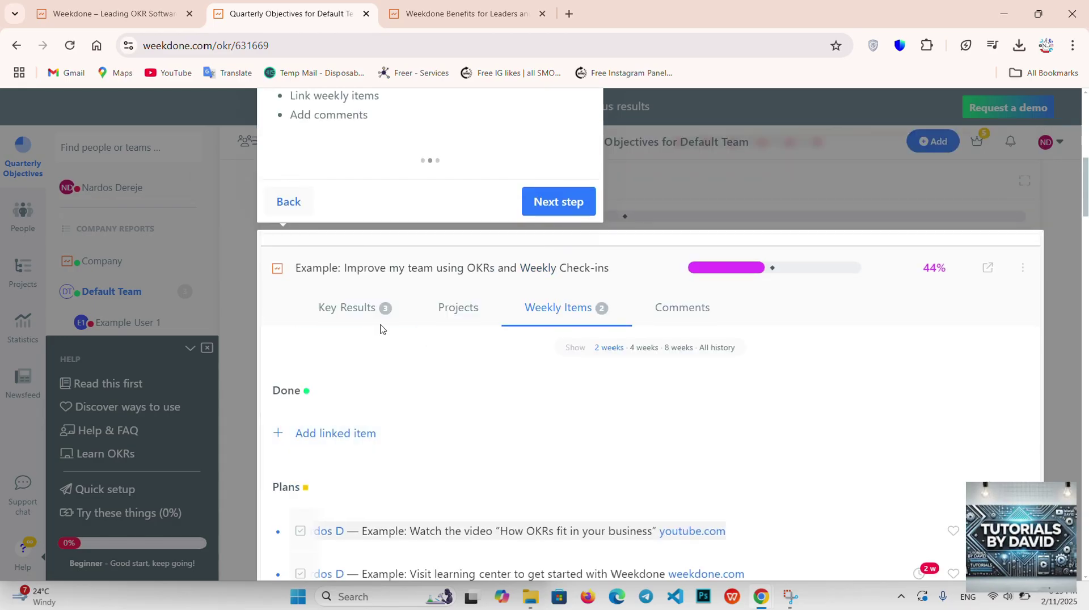
Step: Drag the second key result from 1 to 2 under Key Results, then view Comments
click(366, 316)
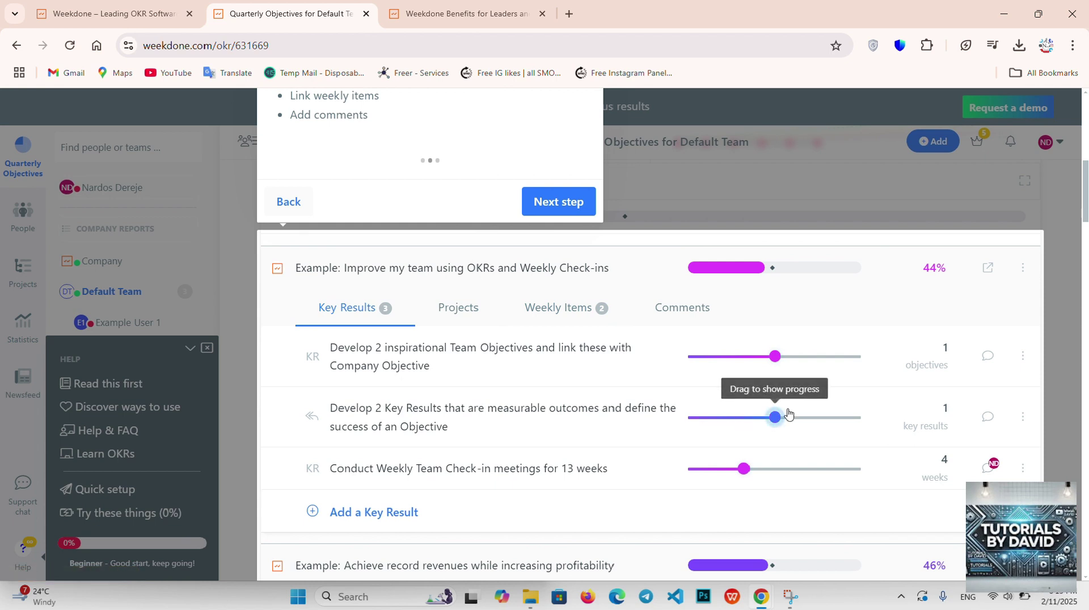
drag(786, 416, 842, 411)
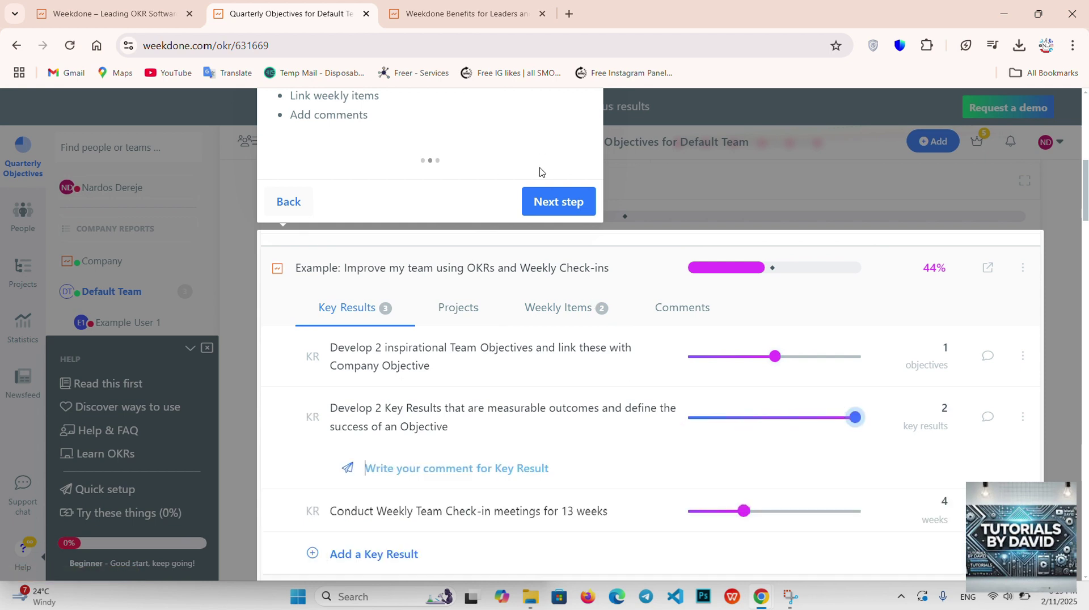
click(672, 313)
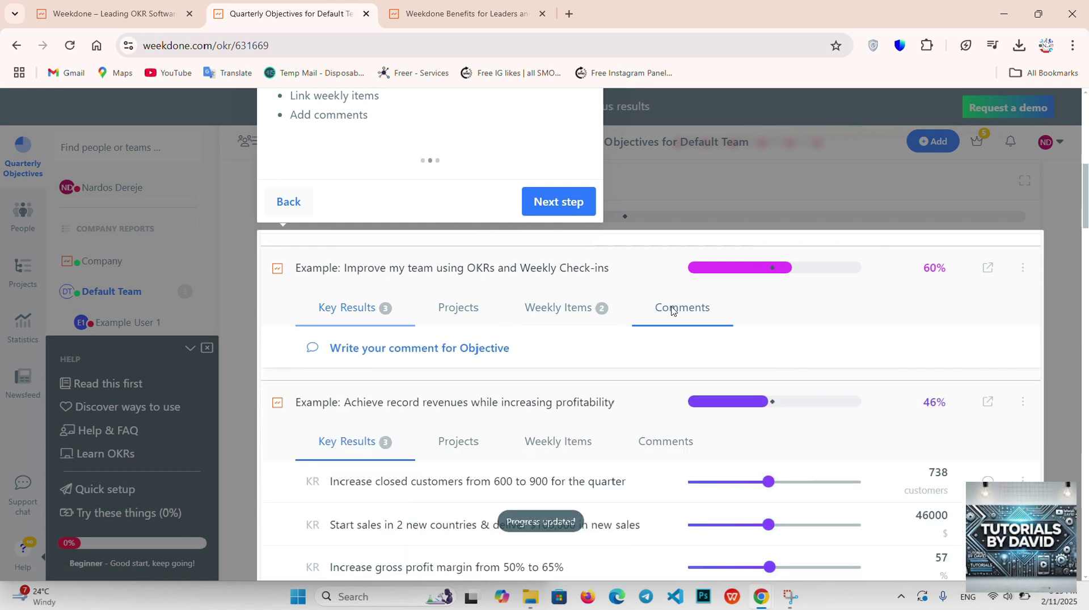
scroll(577, 427, down, 3)
scroll(577, 427, up, 7)
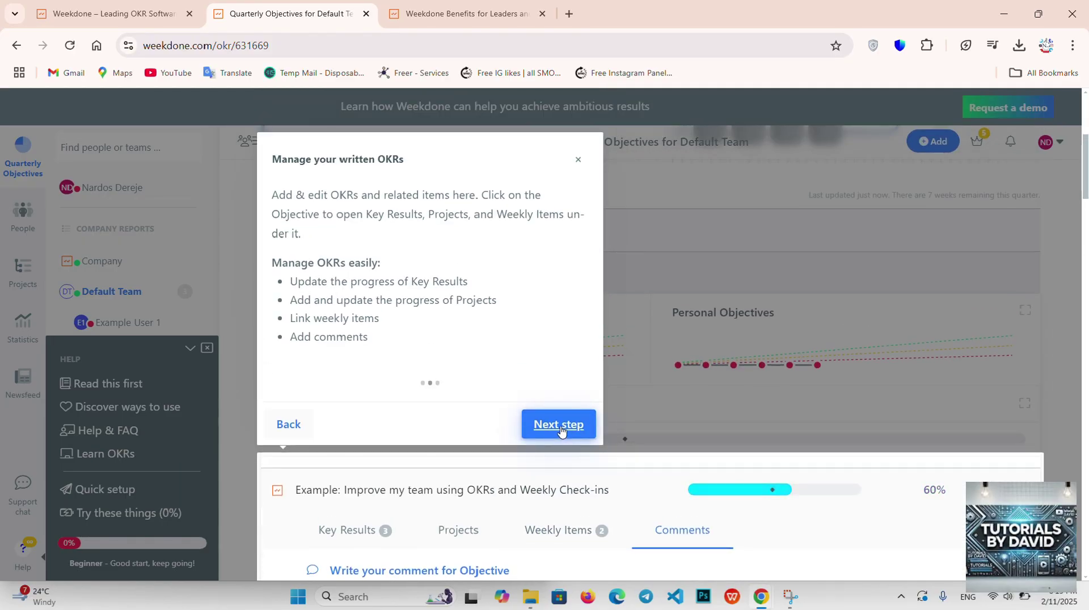
Step: Finish the tour with Done, close the Configure Weekdone panel and collapse the Help panel
click(559, 425)
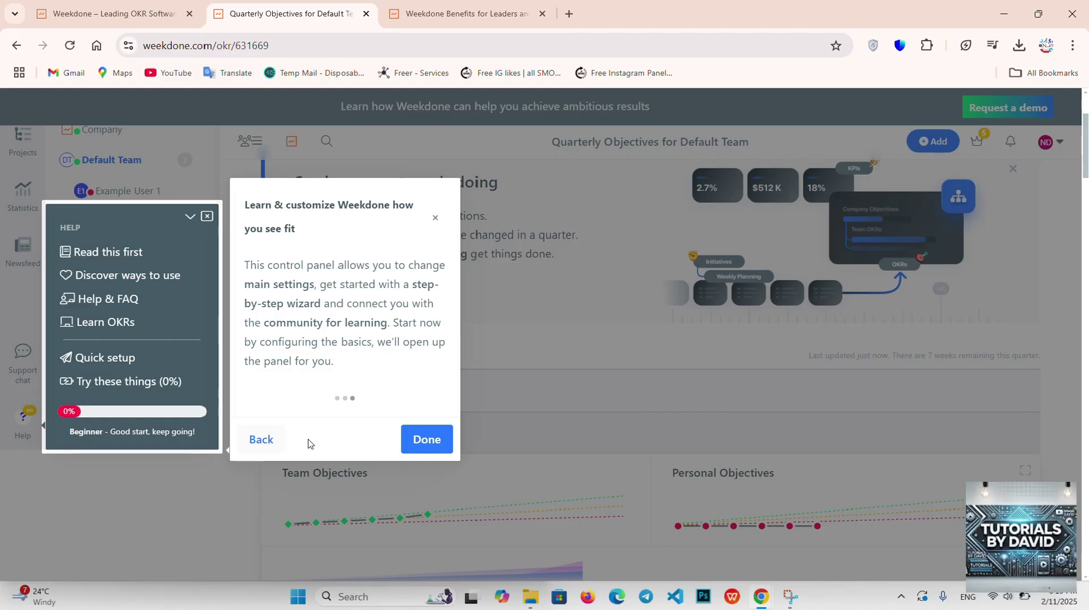
click(432, 442)
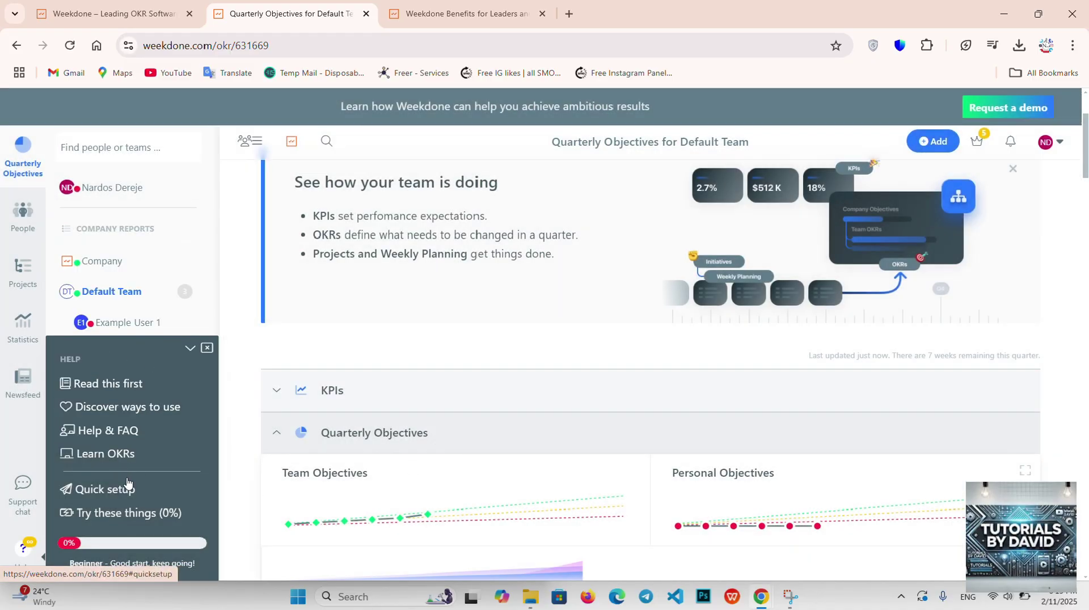
scroll(127, 482, down, 5)
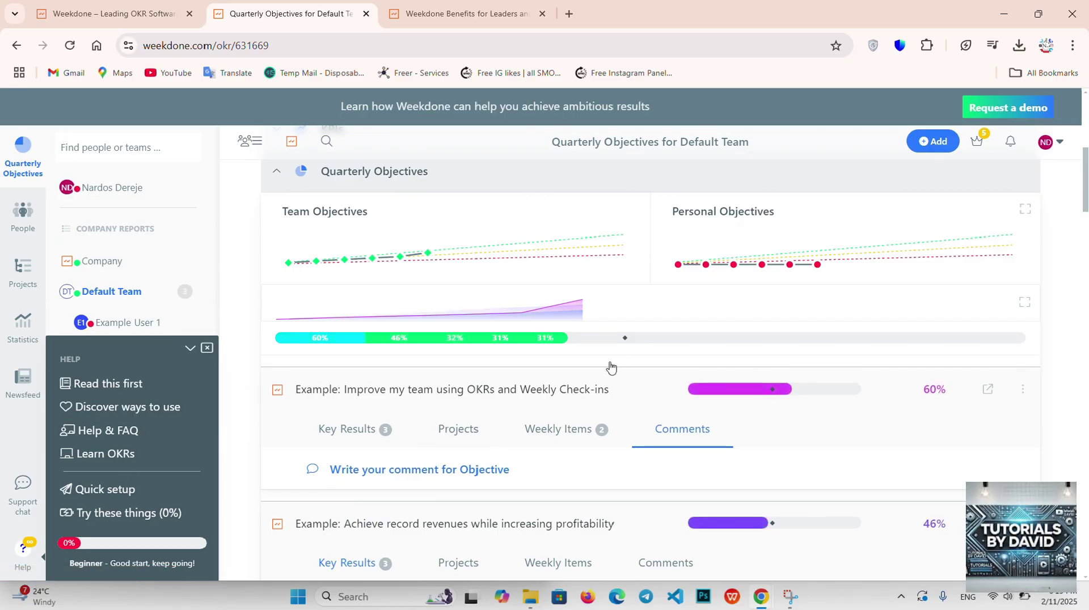
mouse_move(623, 344)
scroll(624, 344, up, 6)
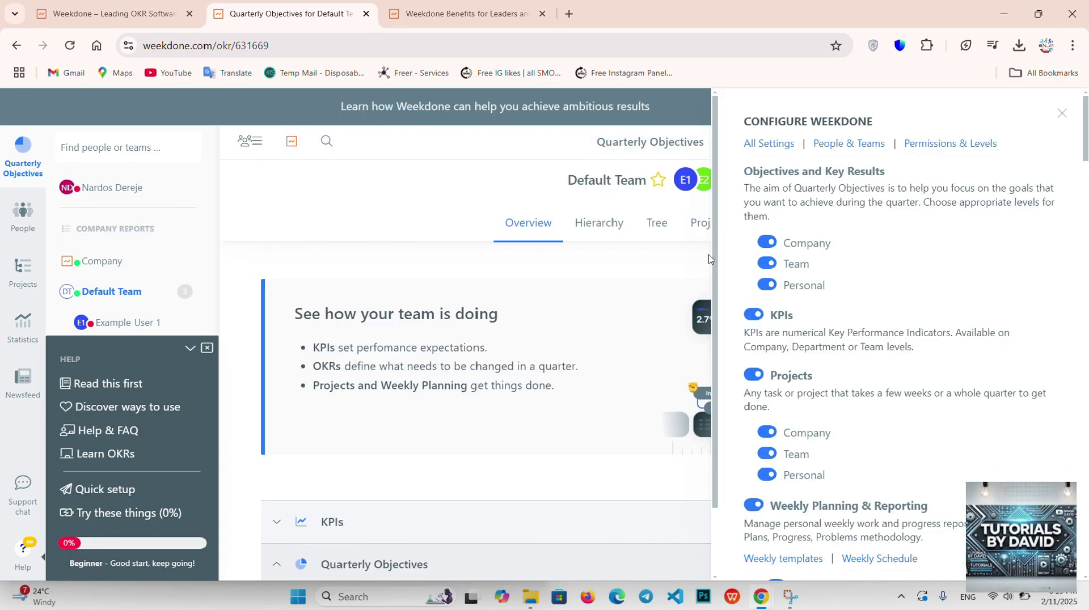
click(1065, 114)
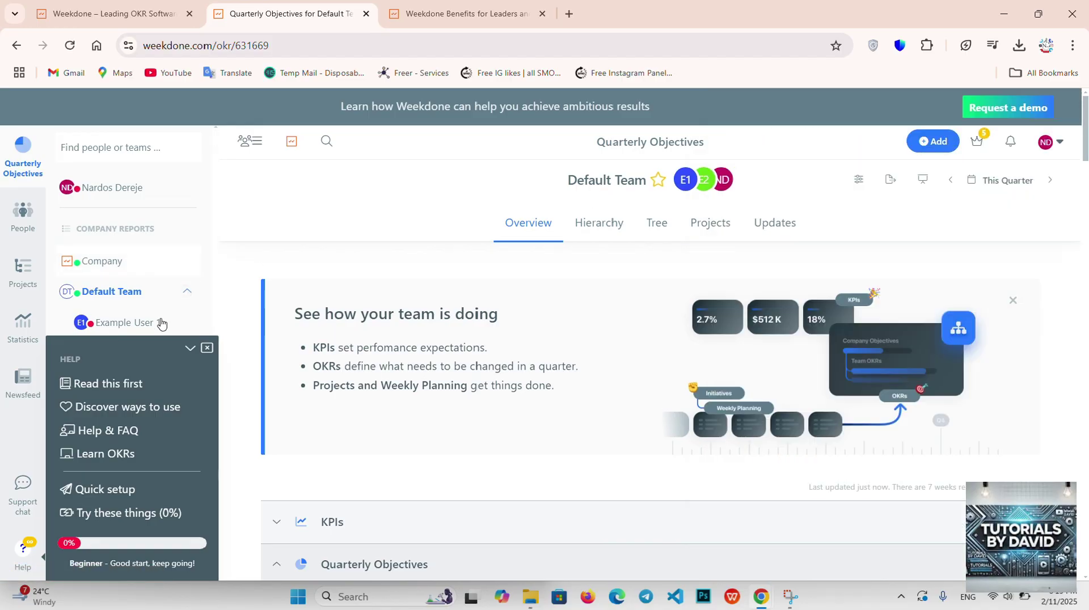
click(191, 349)
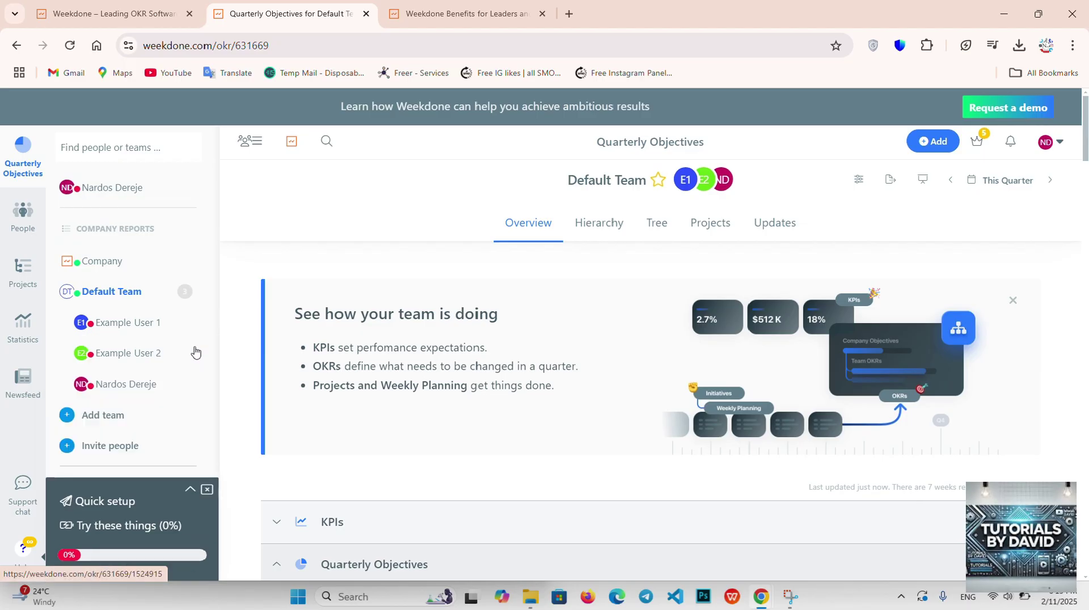
Step: Close the Quick setup bar, step through the Weekly Planning tour and dismiss it
click(207, 490)
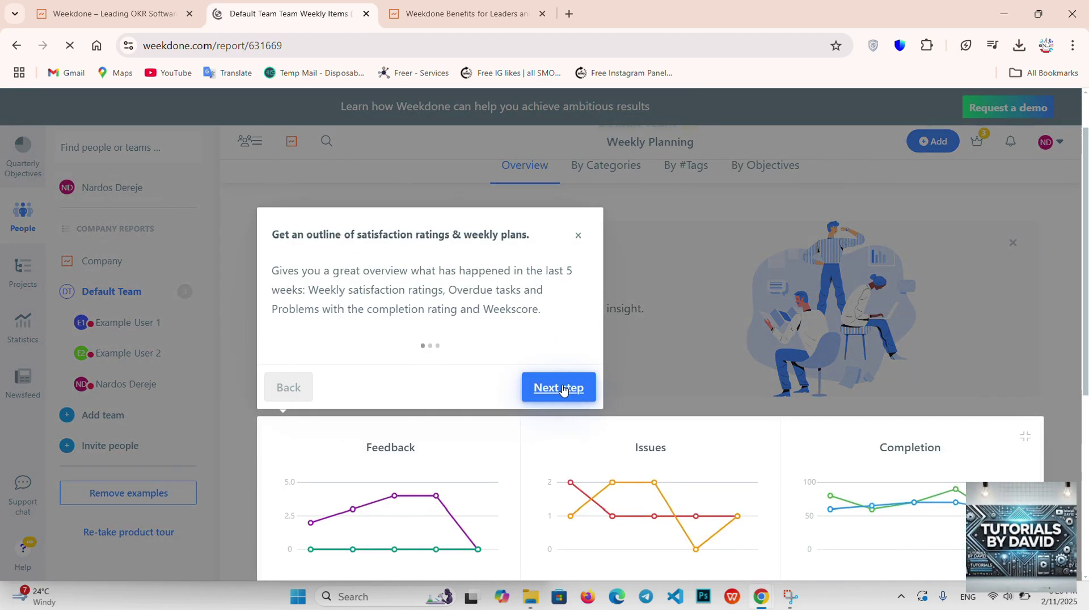
click(564, 389)
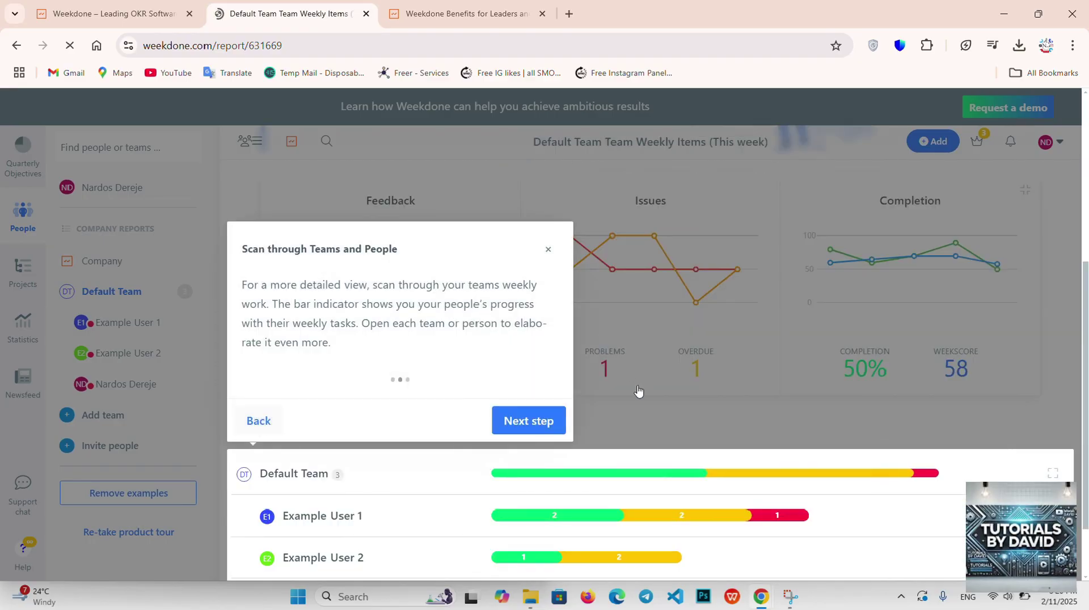
click(548, 252)
scroll(748, 374, up, 3)
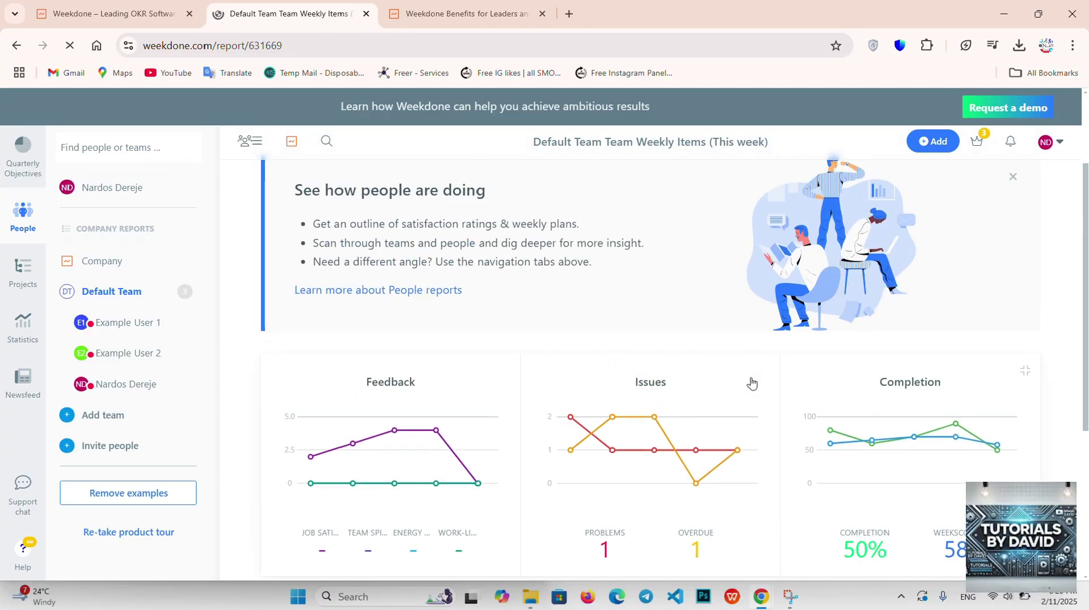
scroll(754, 369, up, 2)
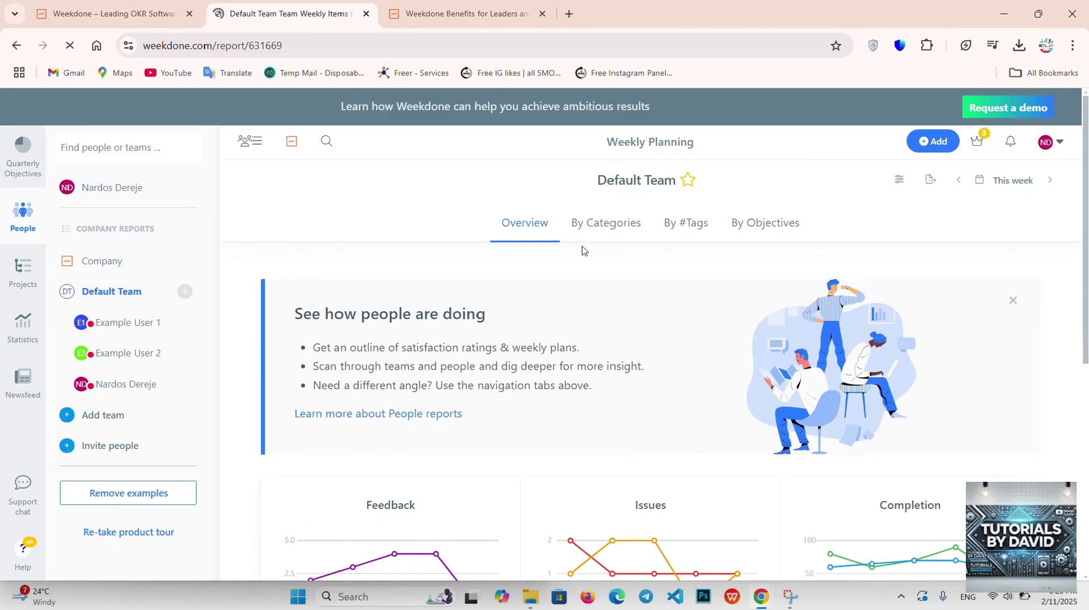